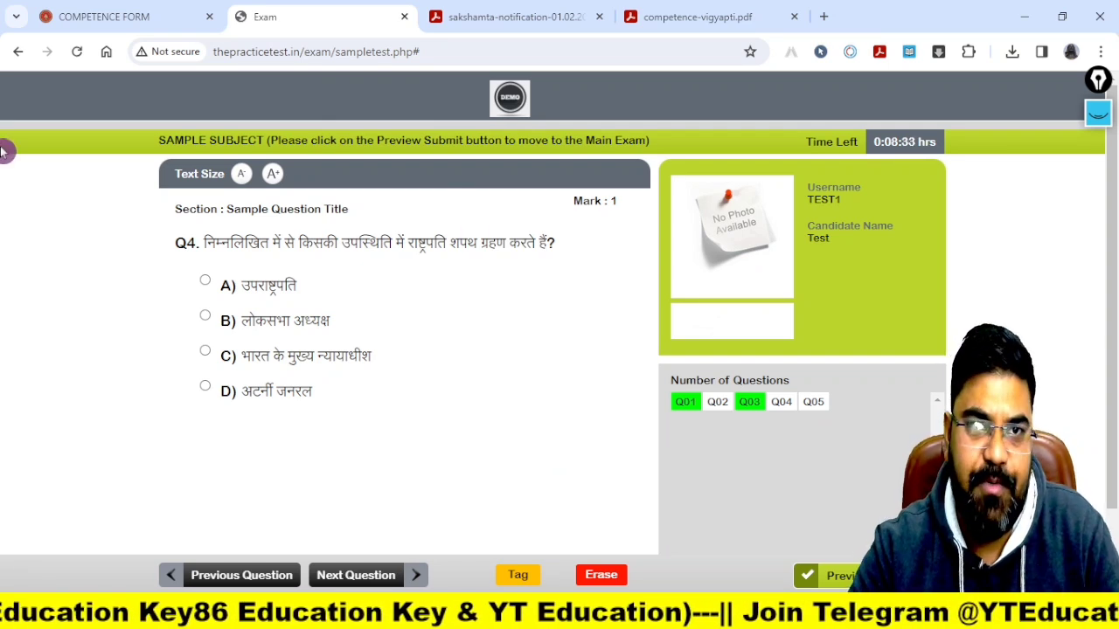
Step: Check the 01.02.2024 notification and read the competence-vigyapti PDF through its subject code tables and question paper pattern
{"action": "left_click", "coordinate": [97, 17]}
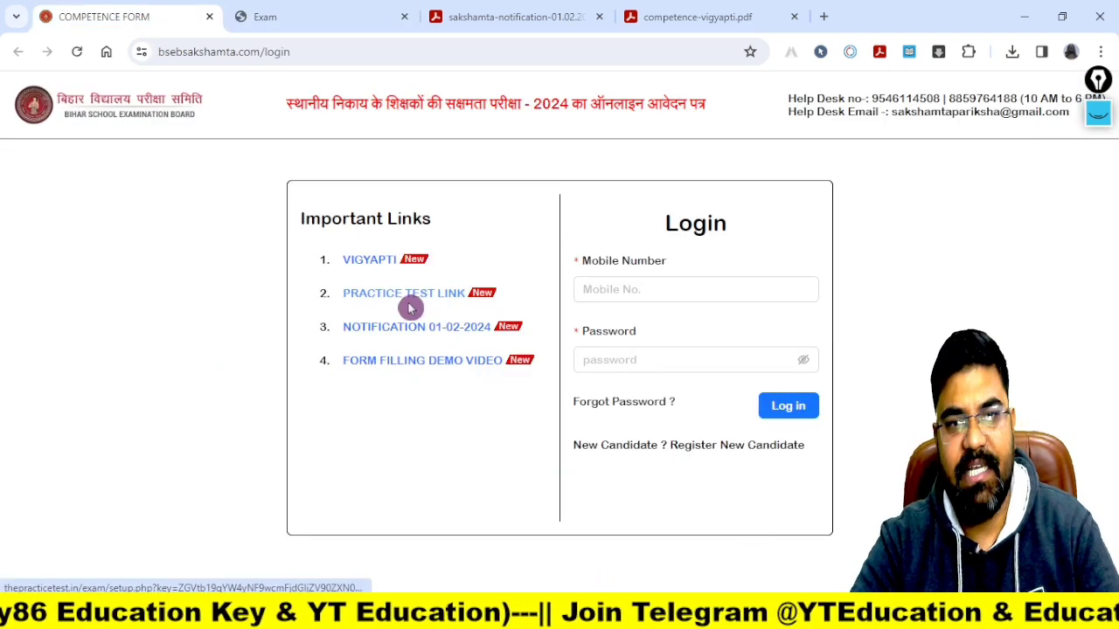
{"action": "left_click", "coordinate": [557, 23]}
{"action": "left_click", "coordinate": [797, 9]}
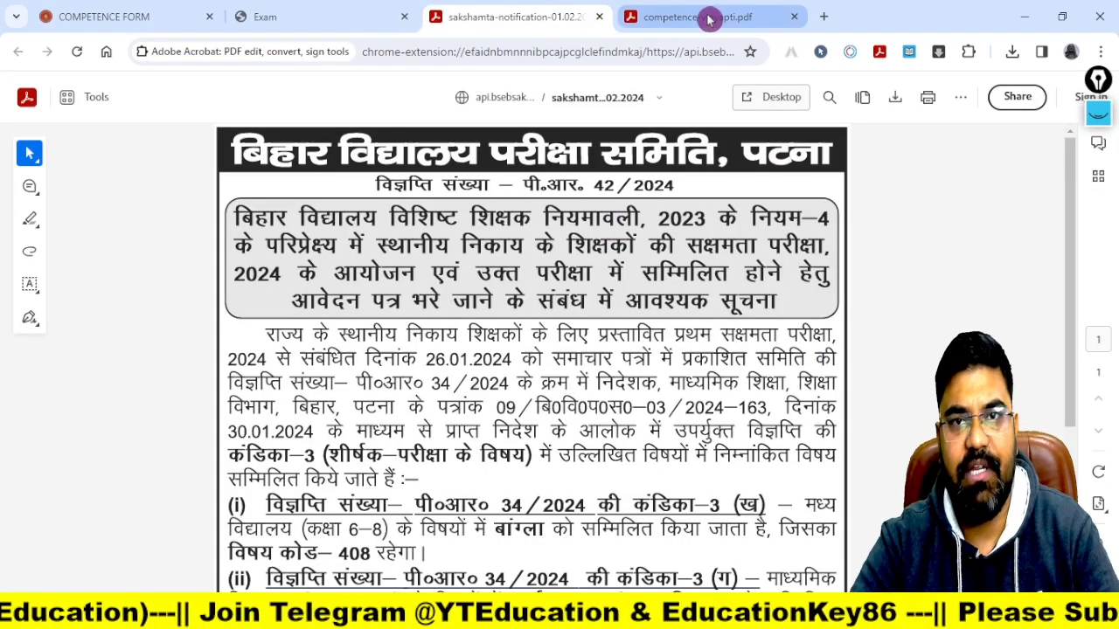
{"action": "scroll", "coordinate": [835, 453], "scroll_direction": "up", "scroll_amount": 1}
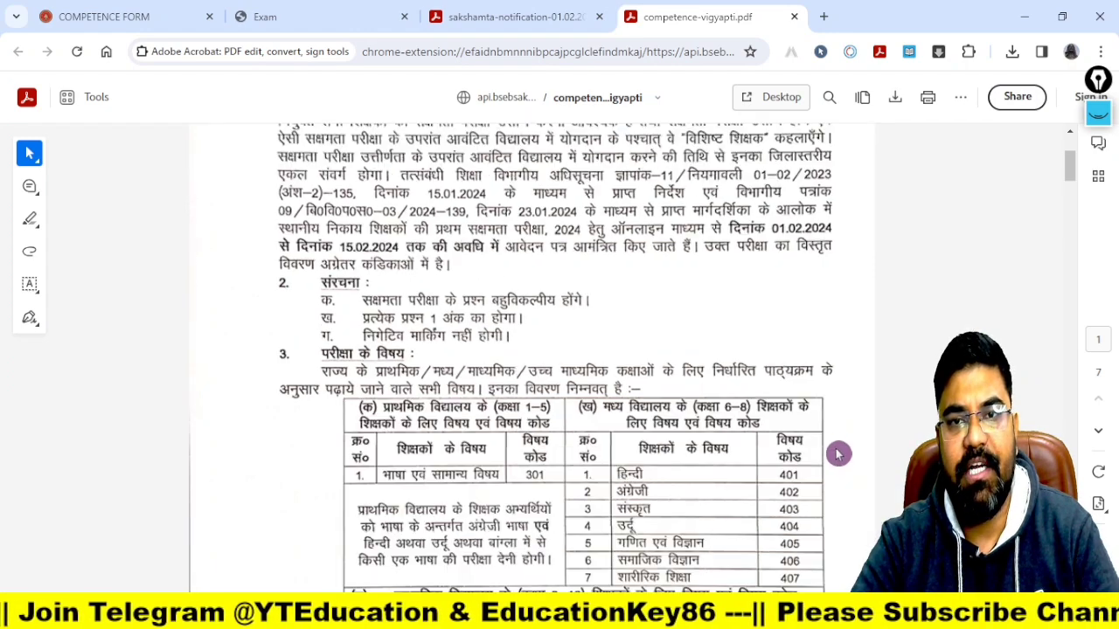
{"action": "scroll", "coordinate": [859, 463], "scroll_direction": "up", "scroll_amount": 1}
{"action": "scroll", "coordinate": [895, 472], "scroll_direction": "down", "scroll_amount": 10}
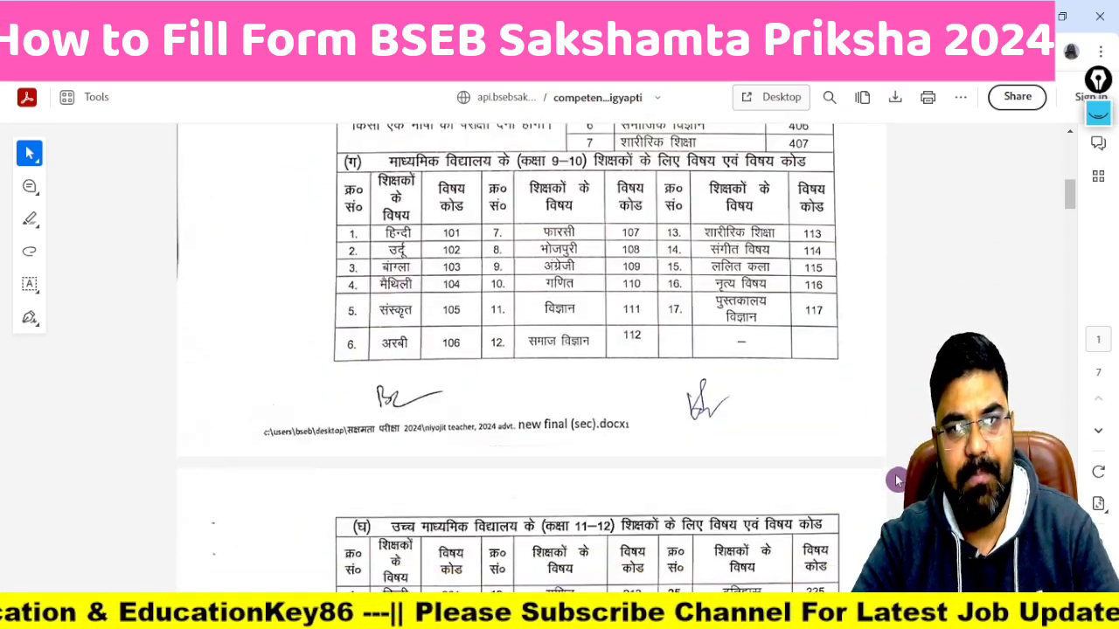
{"action": "scroll", "coordinate": [639, 452], "scroll_direction": "down", "scroll_amount": 7}
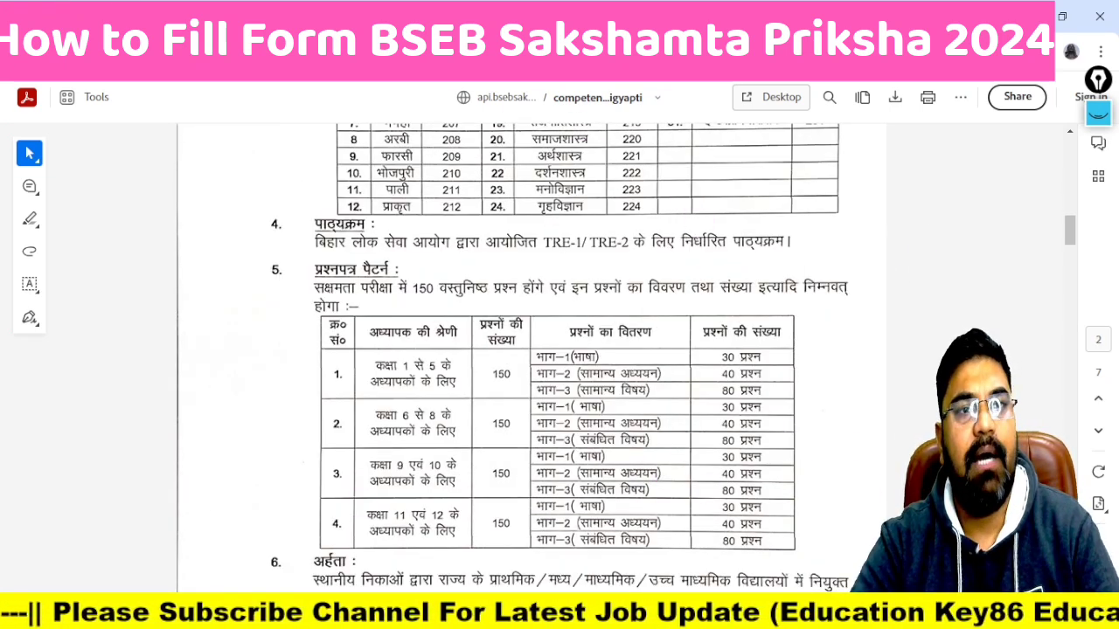
Step: Return to the competence form login page, mark the new candidate registration link and open the sign-up form
{"action": "left_click", "coordinate": [113, 16]}
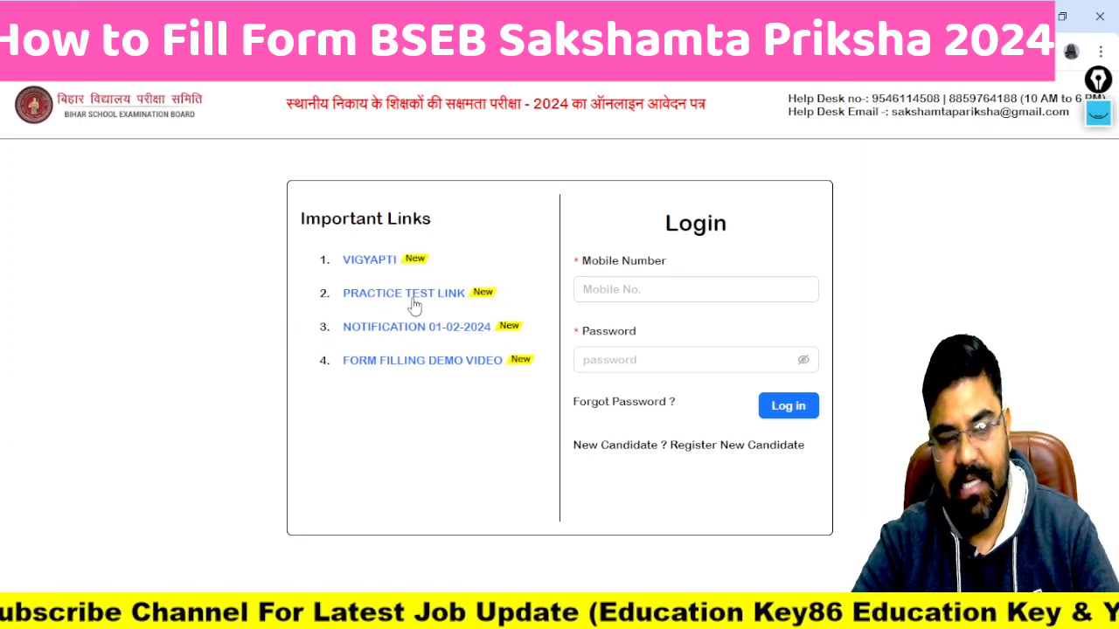
{"action": "mouse_move", "coordinate": [617, 399]}
{"action": "left_mouse_down"}
{"action": "mouse_move", "coordinate": [667, 442]}
{"action": "mouse_move", "coordinate": [929, 462]}
{"action": "left_mouse_up"}
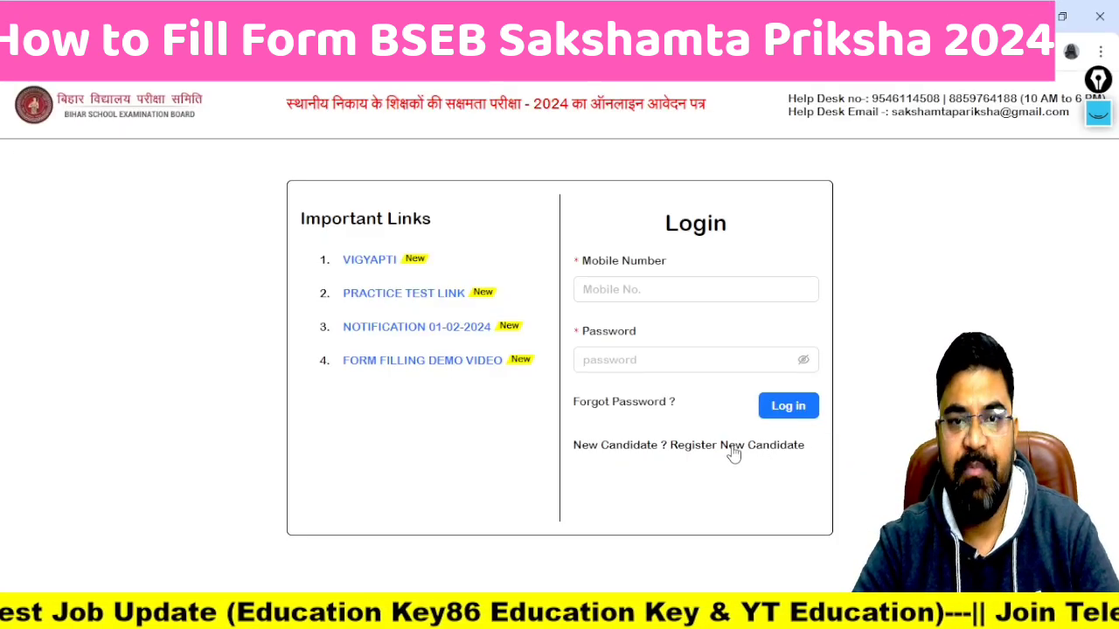
{"action": "left_click", "coordinate": [732, 447]}
{"action": "scroll", "coordinate": [776, 441], "scroll_direction": "down", "scroll_amount": 1}
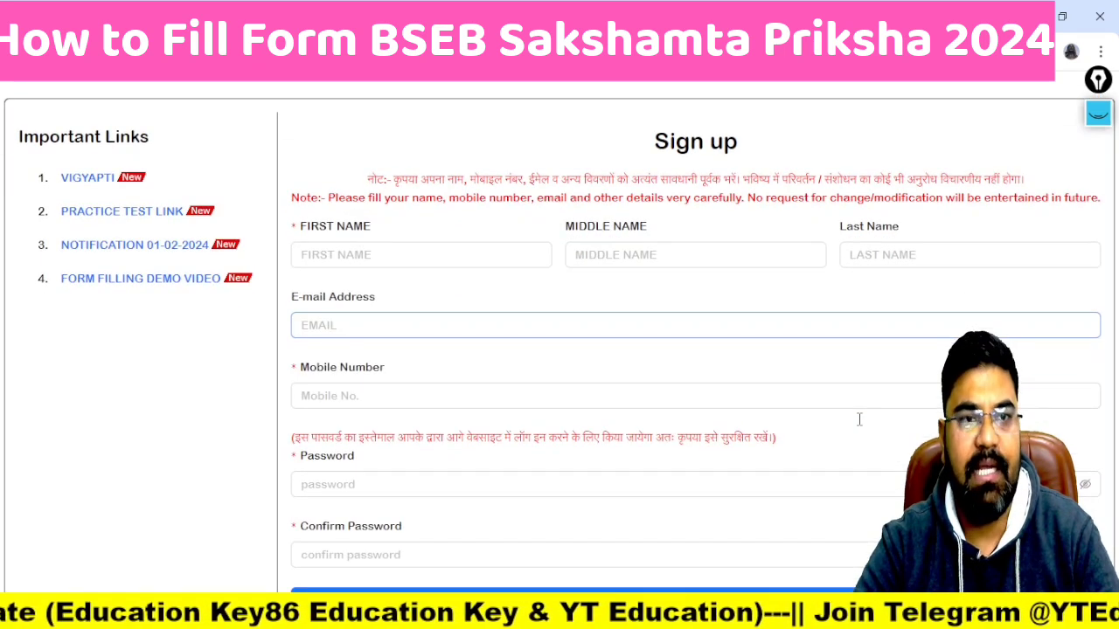
Step: Outline the first, middle and last name fields with red rectangles, add a tick, and clear the marks
{"action": "left_click_drag", "start_coordinate": [285, 218], "coordinate": [473, 273]}
{"action": "left_click_drag", "start_coordinate": [550, 201], "coordinate": [759, 272]}
{"action": "mouse_move", "coordinate": [815, 208]}
{"action": "left_mouse_down"}
{"action": "mouse_move", "coordinate": [961, 264]}
{"action": "mouse_move", "coordinate": [1051, 268]}
{"action": "left_mouse_up"}
{"action": "mouse_move", "coordinate": [258, 247]}
{"action": "left_mouse_down"}
{"action": "mouse_move", "coordinate": [275, 272]}
{"action": "mouse_move", "coordinate": [377, 215]}
{"action": "left_mouse_up"}
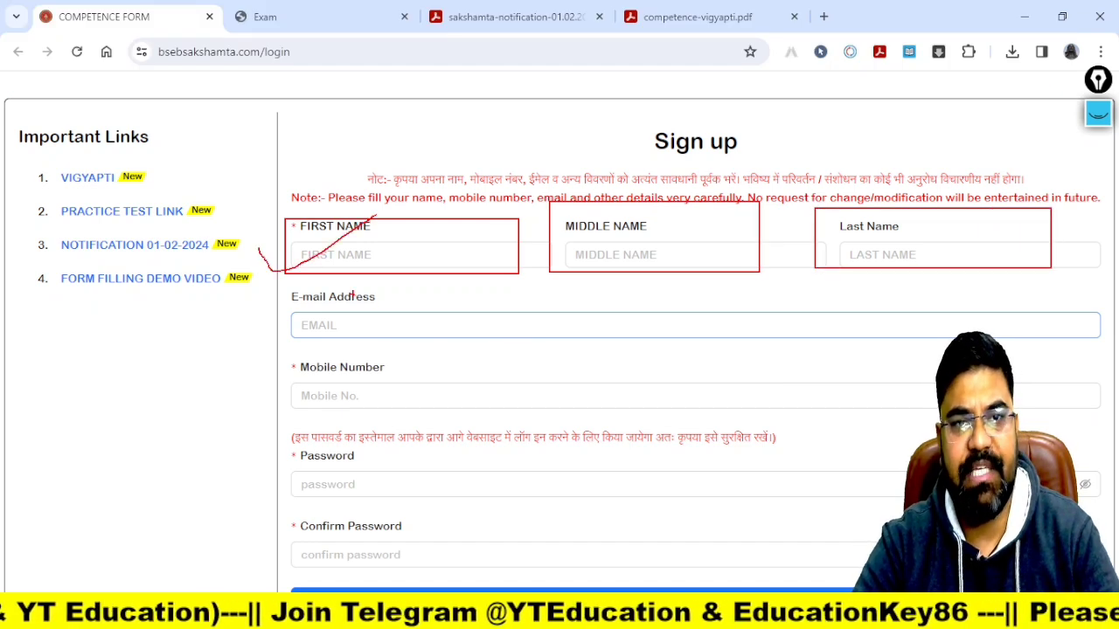
{"action": "key", "text": "Escape"}
Step: Outline the sign-up form's e-mail address and mobile number fields with red rectangles, and clear the marks
{"action": "scroll", "coordinate": [685, 359], "scroll_direction": "down", "scroll_amount": 1}
{"action": "mouse_move", "coordinate": [285, 222]}
{"action": "left_mouse_down"}
{"action": "mouse_move", "coordinate": [464, 283]}
{"action": "mouse_move", "coordinate": [1047, 285]}
{"action": "mouse_move", "coordinate": [1107, 273]}
{"action": "left_mouse_up"}
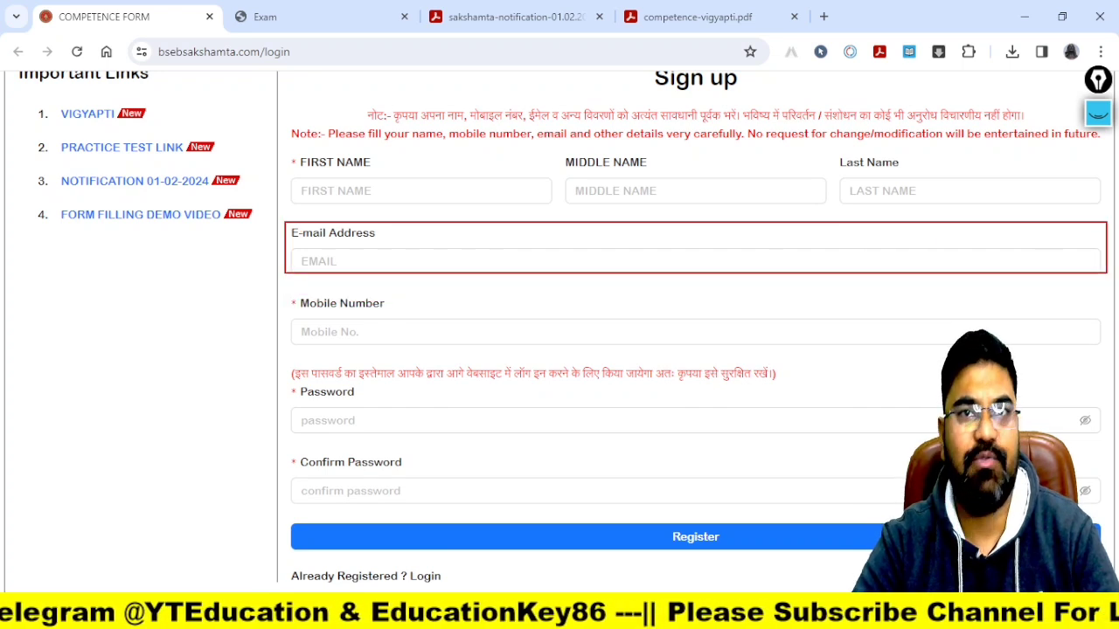
{"action": "mouse_move", "coordinate": [248, 296]}
{"action": "left_mouse_down"}
{"action": "mouse_move", "coordinate": [474, 349]}
{"action": "mouse_move", "coordinate": [1094, 352]}
{"action": "left_mouse_up"}
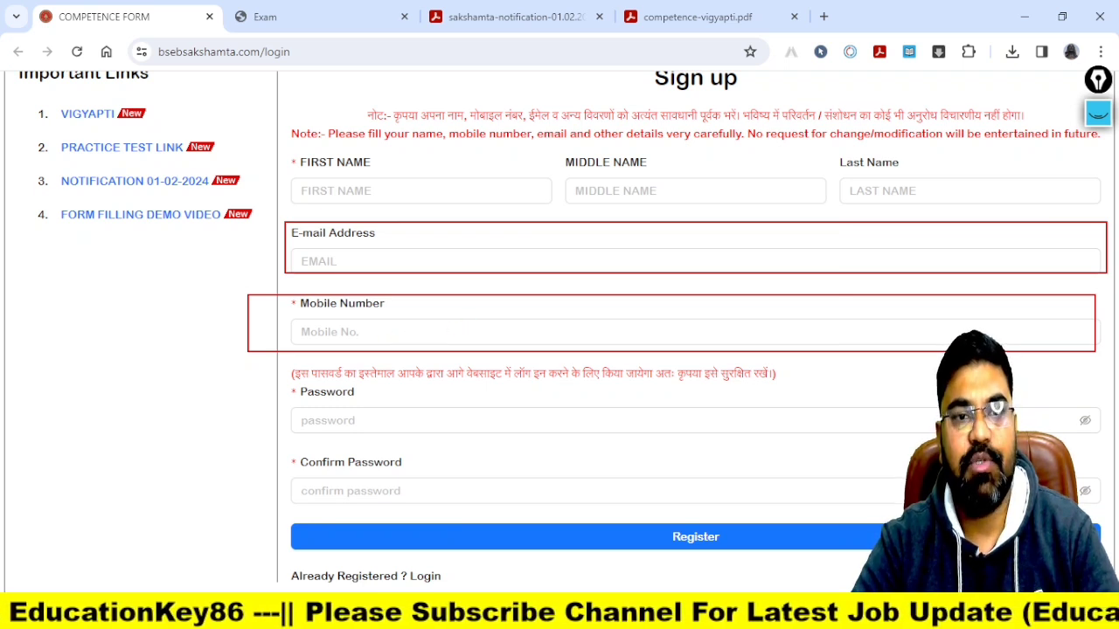
{"action": "key", "text": "Escape"}
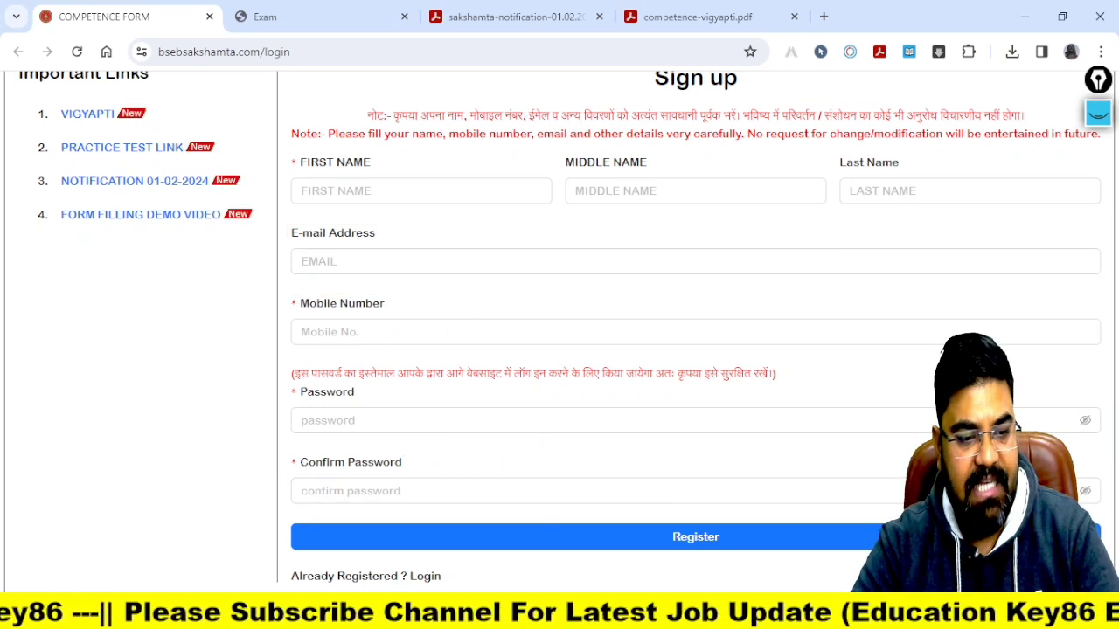
Step: Outline the sign-up form's password and confirm password fields with red rectangles, and clear the marks
{"action": "left_click_drag", "start_coordinate": [259, 363], "coordinate": [1035, 447]}
{"action": "left_click_drag", "start_coordinate": [214, 437], "coordinate": [895, 506]}
{"action": "key", "text": "Escape"}
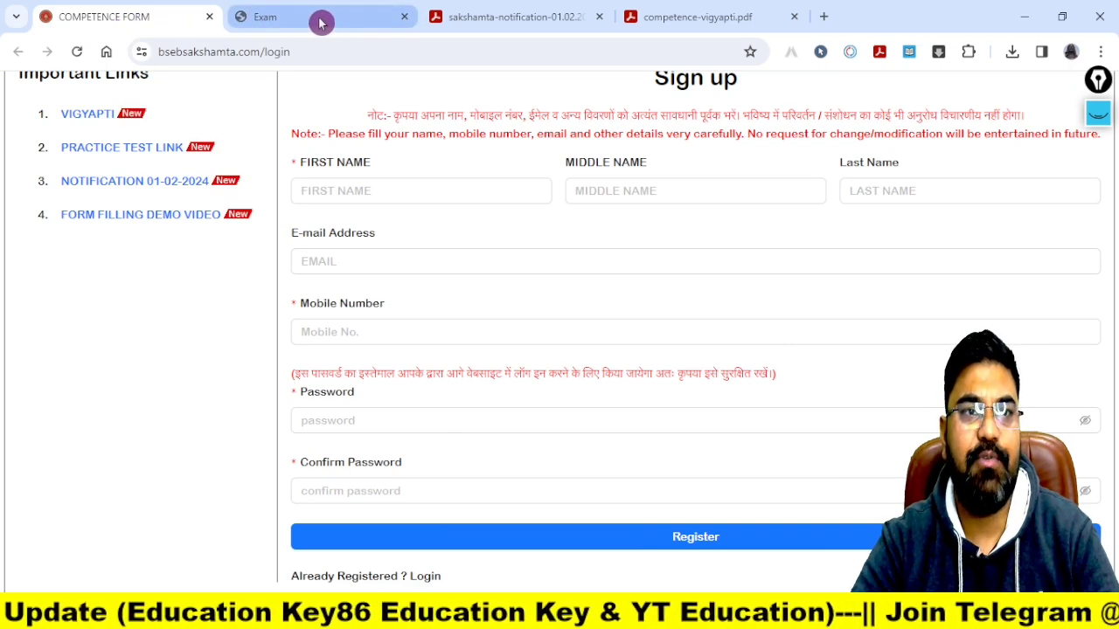
Step: Tick the password note, switch the pen to its thinnest size, add a fine tick, circle the OTP field and mark the Register button
{"action": "scroll", "coordinate": [127, 288], "scroll_direction": "up", "scroll_amount": 2}
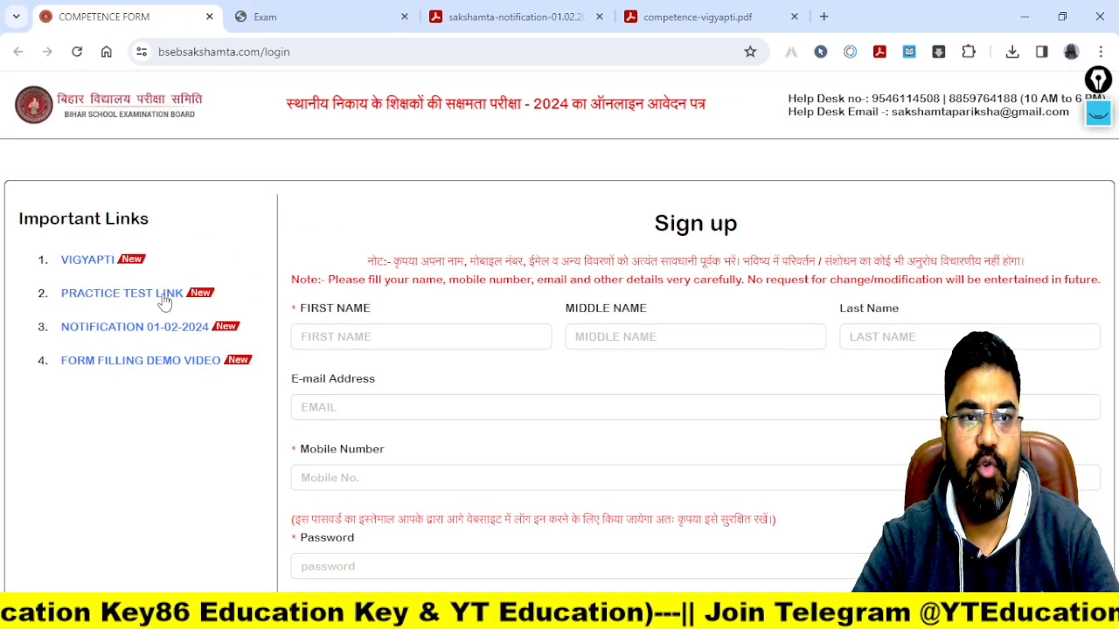
{"action": "scroll", "coordinate": [632, 452], "scroll_direction": "down", "scroll_amount": 2}
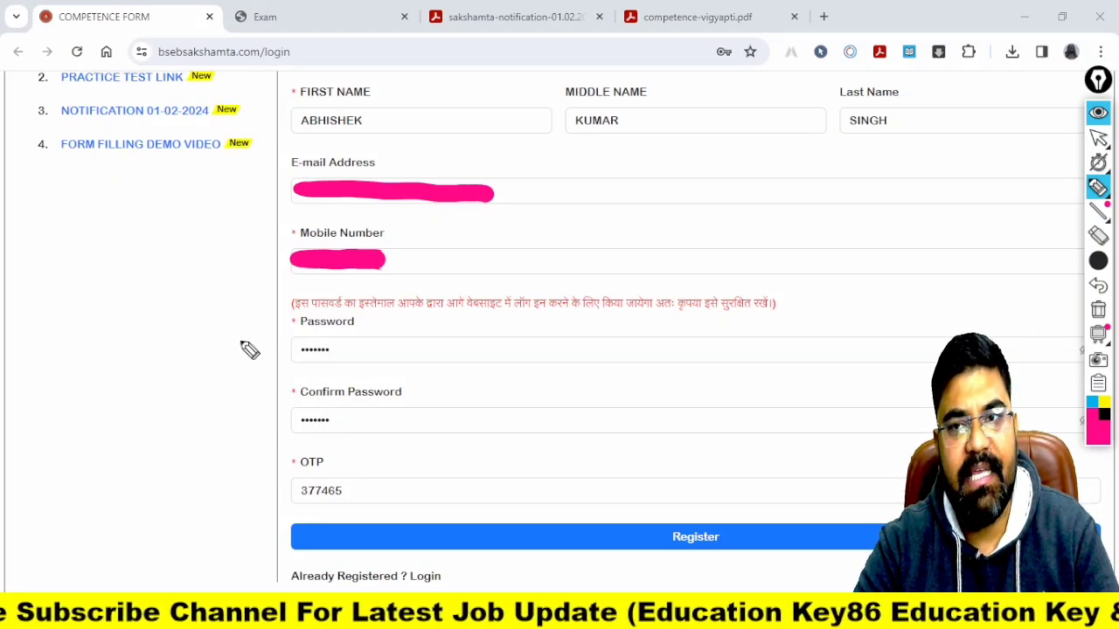
{"action": "left_click_drag", "start_coordinate": [239, 346], "coordinate": [287, 306]}
{"action": "left_click", "coordinate": [1098, 260]}
{"action": "left_click", "coordinate": [970, 260]}
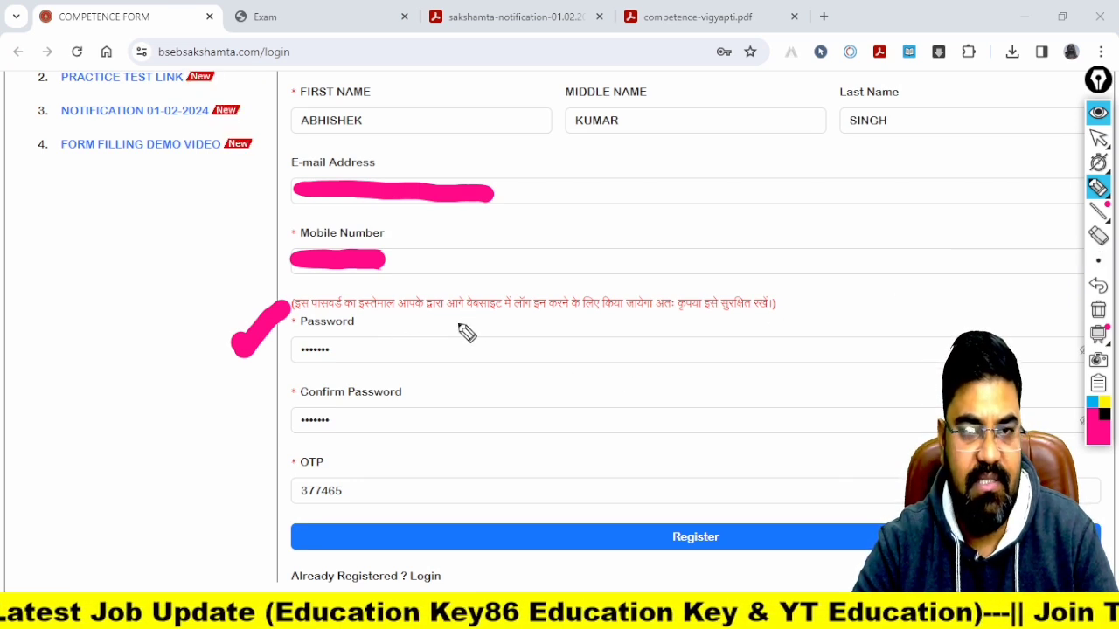
{"action": "left_click_drag", "start_coordinate": [447, 328], "coordinate": [528, 294]}
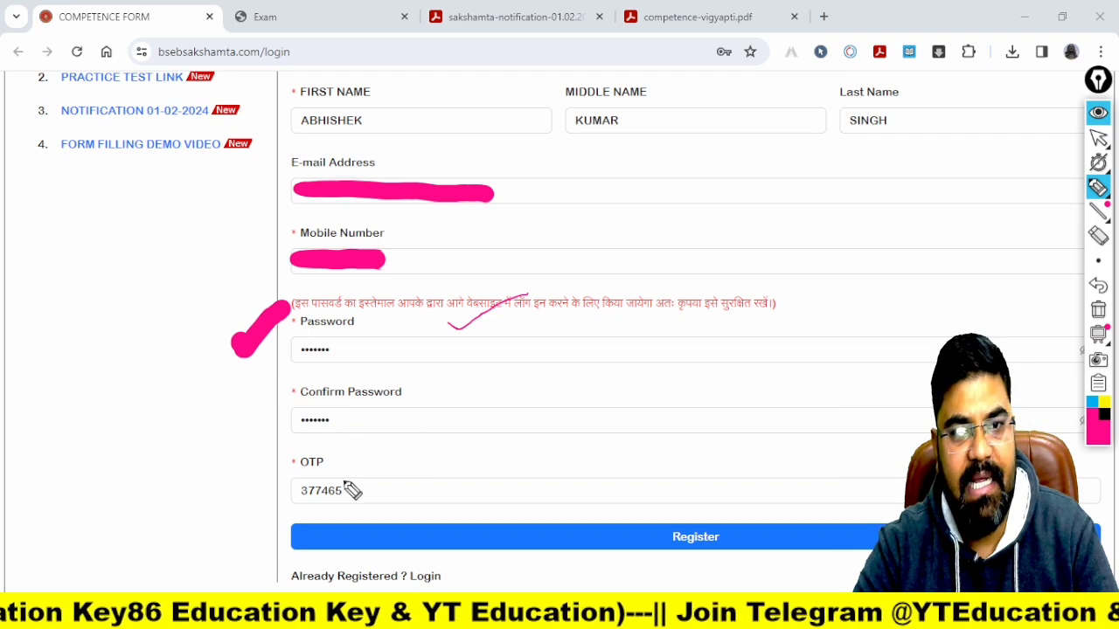
{"action": "left_click_drag", "start_coordinate": [300, 507], "coordinate": [292, 464]}
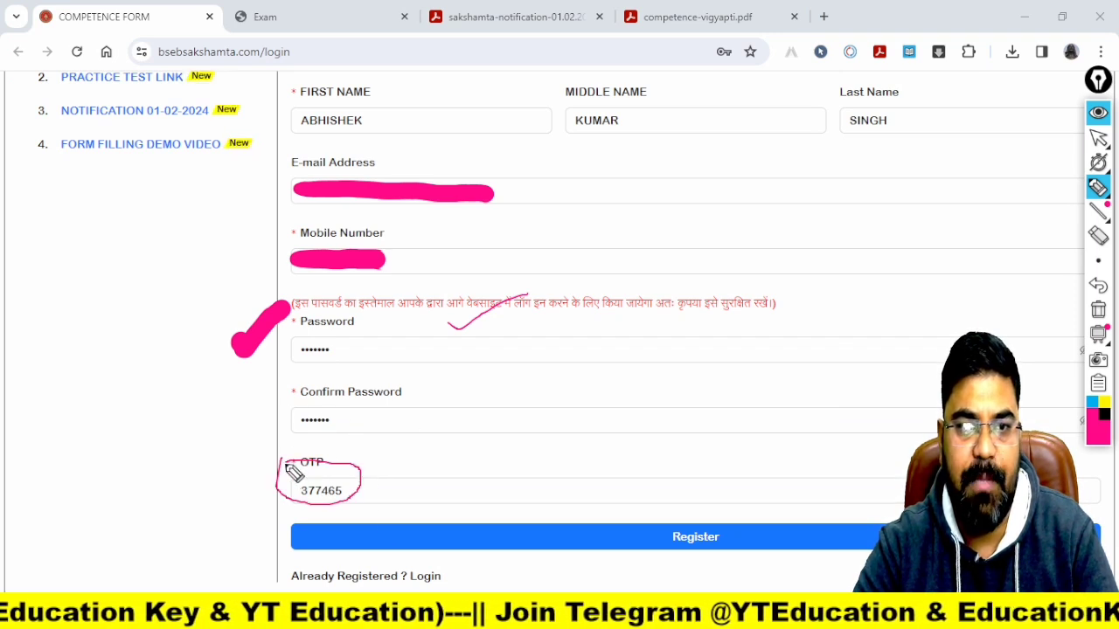
{"action": "mouse_move", "coordinate": [651, 520]}
{"action": "left_mouse_down"}
{"action": "mouse_move", "coordinate": [741, 527]}
{"action": "mouse_move", "coordinate": [652, 518]}
{"action": "left_mouse_up"}
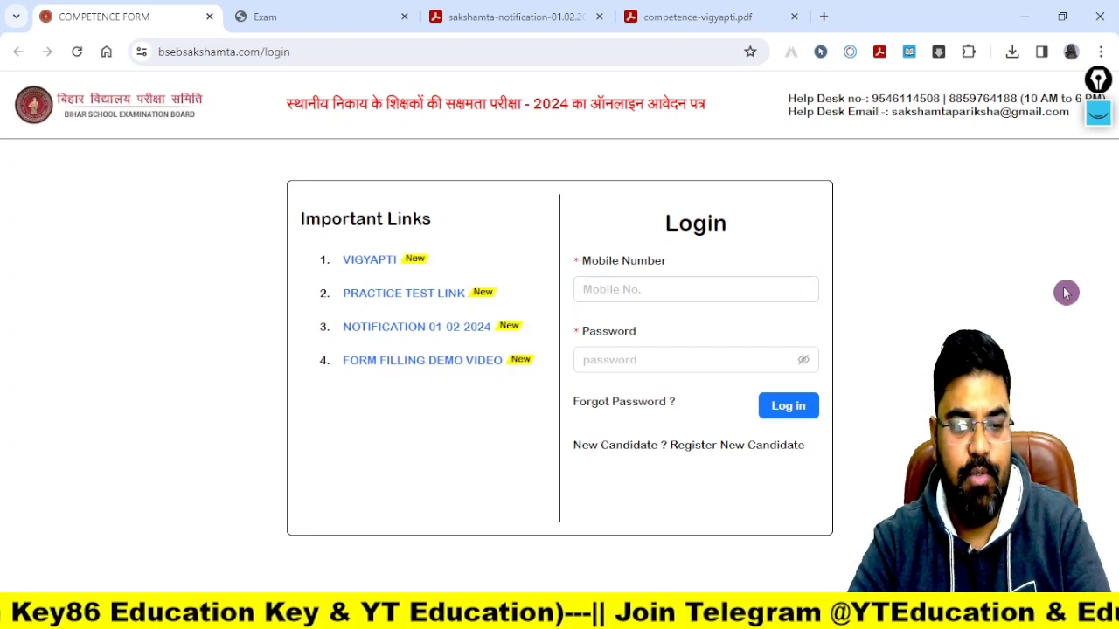
Step: Outline the login form's mobile number and password fields with red rectangles, and clear the marks
{"action": "left_click_drag", "start_coordinate": [565, 271], "coordinate": [817, 312]}
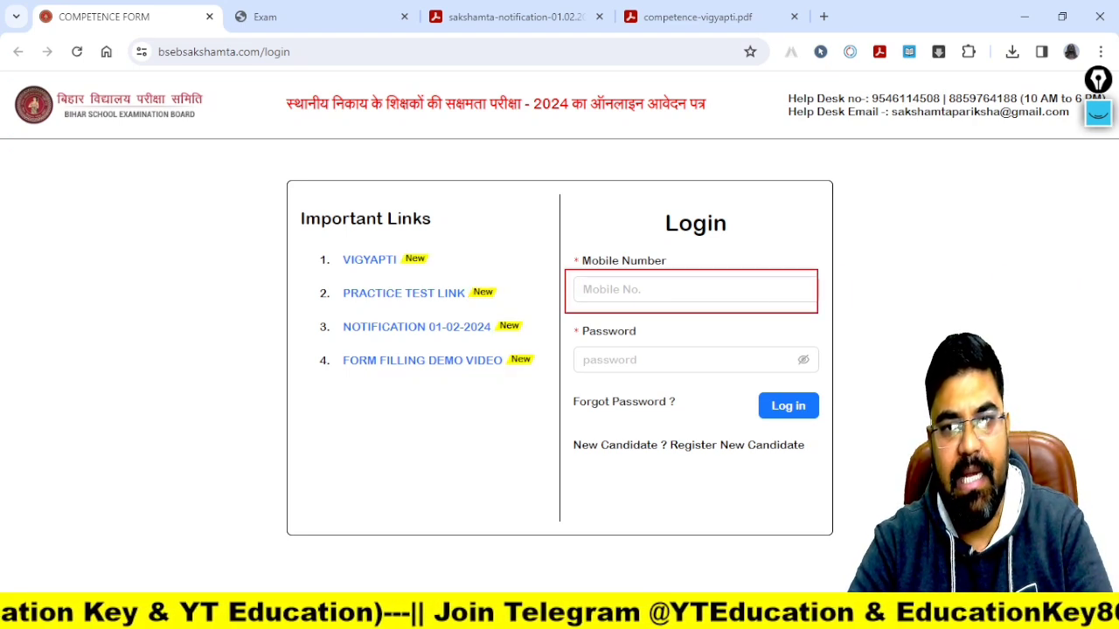
{"action": "mouse_move", "coordinate": [616, 353]}
{"action": "left_mouse_down"}
{"action": "mouse_move", "coordinate": [879, 388]}
{"action": "mouse_move", "coordinate": [859, 382]}
{"action": "left_mouse_up"}
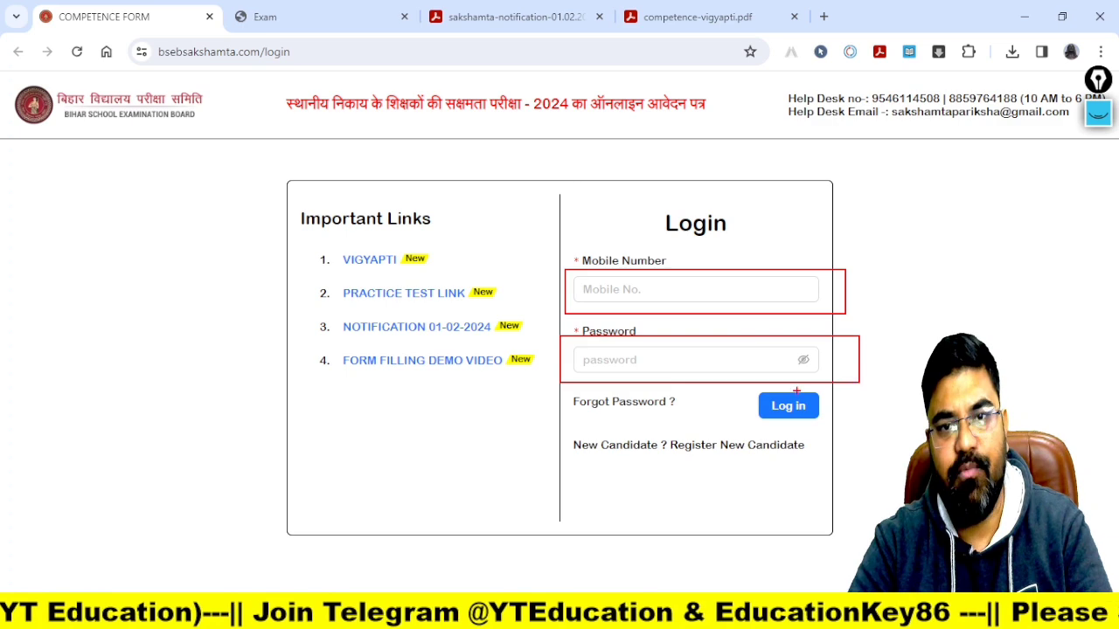
{"action": "key", "text": "Escape"}
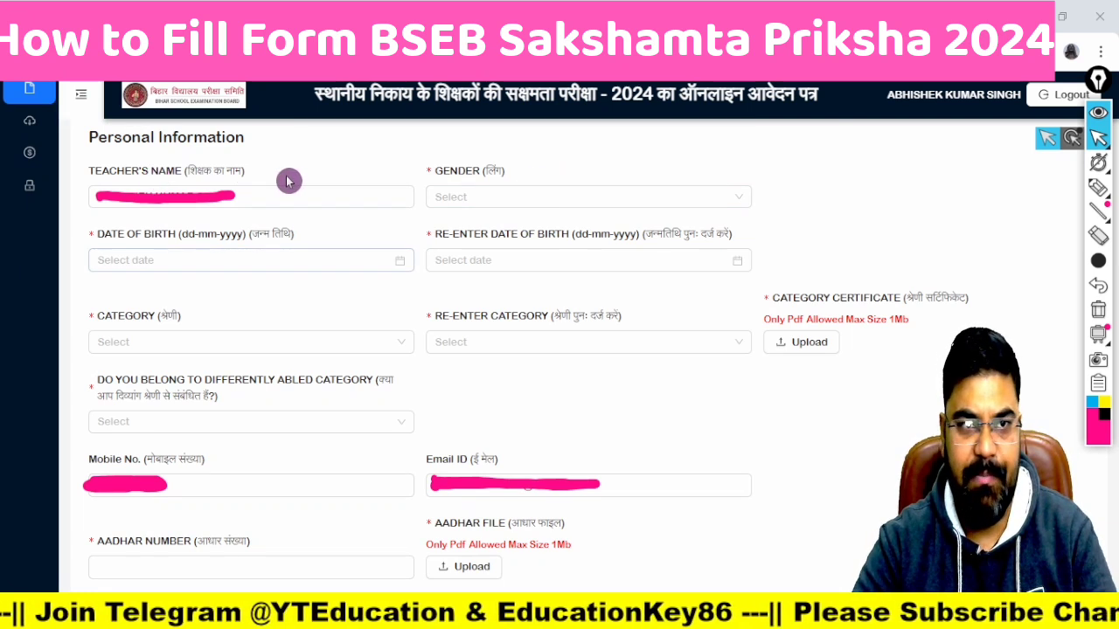
Step: Outline the teacher's name, gender, date of birth and category fields under Personal Information, including both re-enter fields, with red rectangles
{"action": "mouse_move", "coordinate": [70, 157]}
{"action": "left_mouse_down"}
{"action": "mouse_move", "coordinate": [292, 206]}
{"action": "mouse_move", "coordinate": [417, 217]}
{"action": "left_mouse_up"}
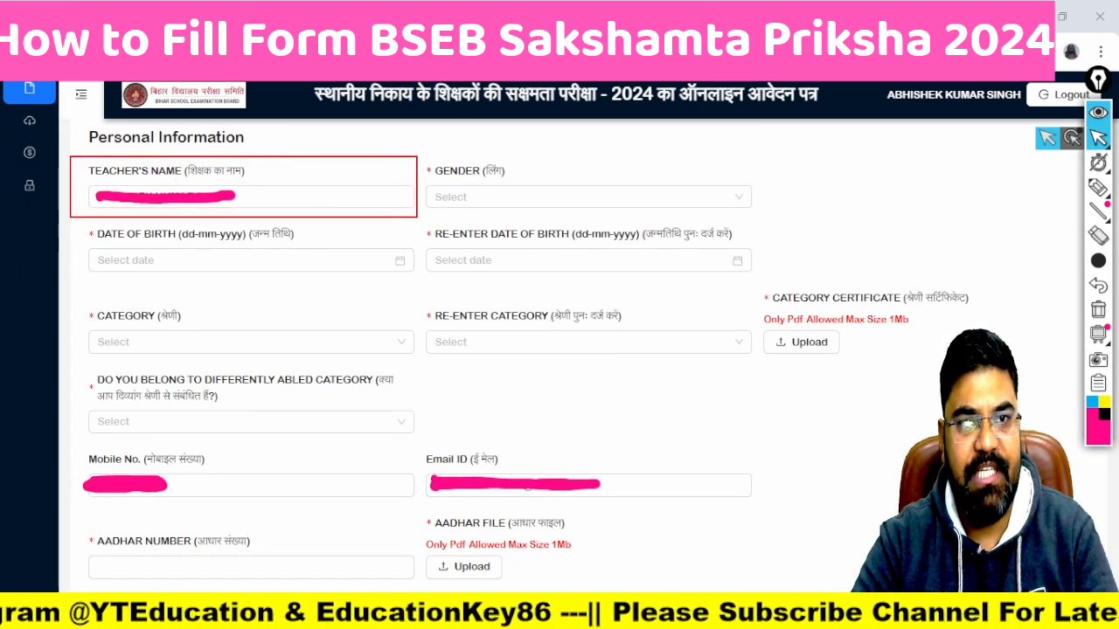
{"action": "mouse_move", "coordinate": [419, 162]}
{"action": "left_mouse_down"}
{"action": "mouse_move", "coordinate": [649, 206]}
{"action": "mouse_move", "coordinate": [793, 212]}
{"action": "left_mouse_up"}
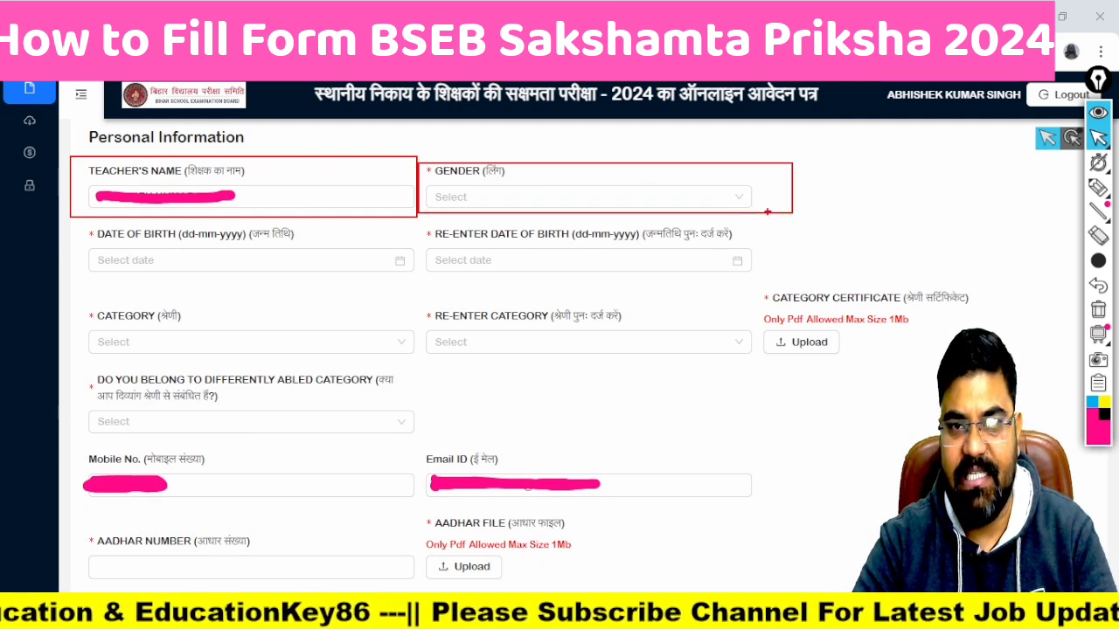
{"action": "left_click_drag", "start_coordinate": [63, 224], "coordinate": [395, 276]}
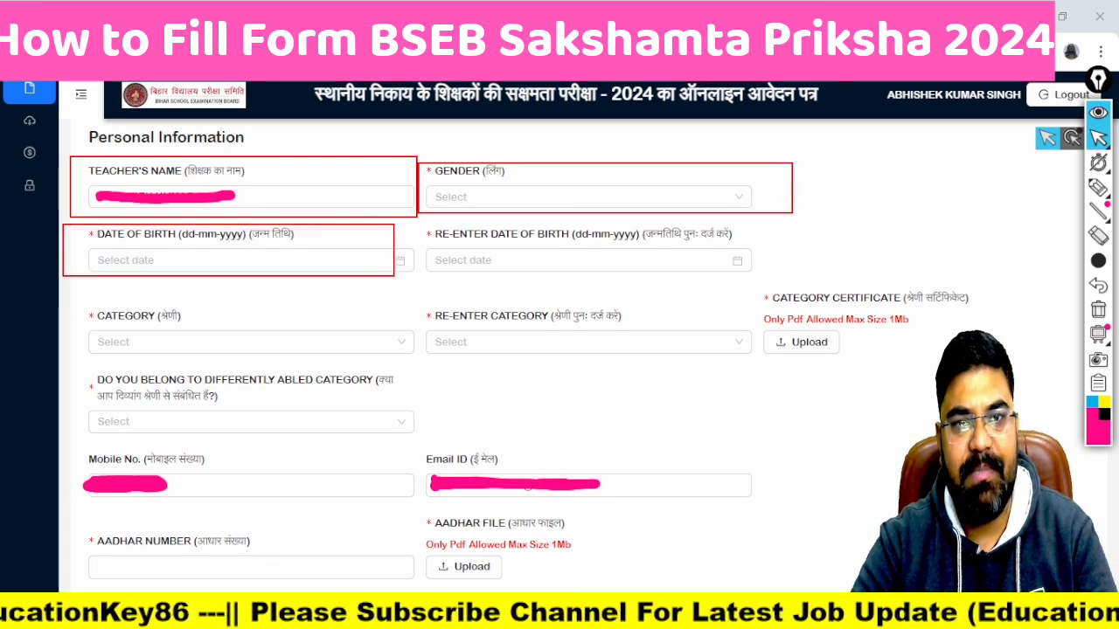
{"action": "left_click_drag", "start_coordinate": [451, 251], "coordinate": [776, 274]}
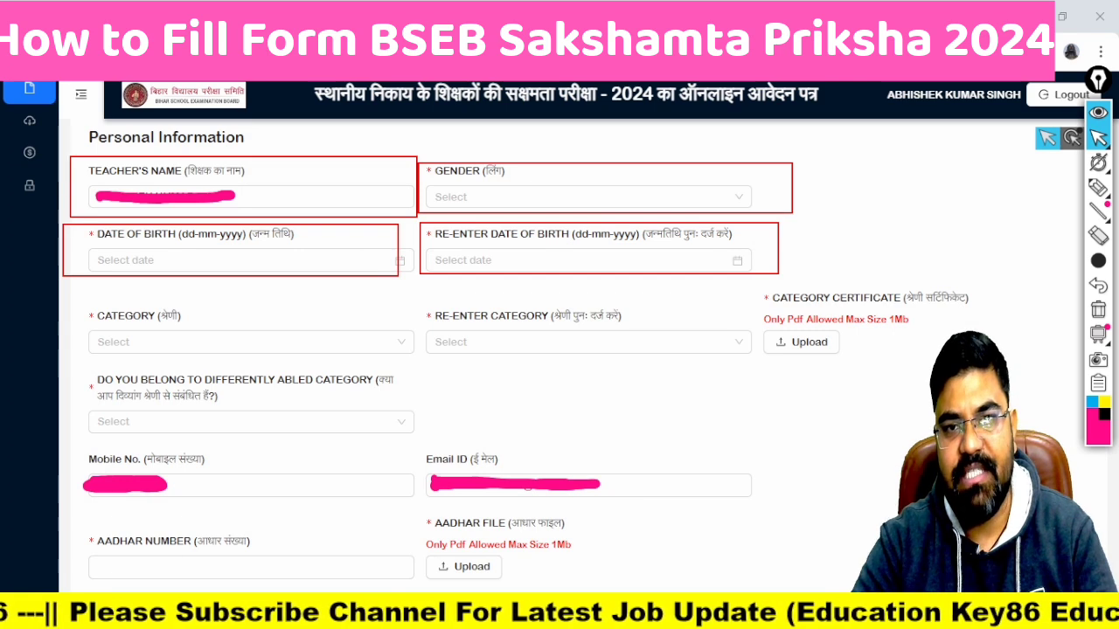
{"action": "mouse_move", "coordinate": [65, 297]}
{"action": "left_mouse_down"}
{"action": "mouse_move", "coordinate": [367, 359]}
{"action": "mouse_move", "coordinate": [774, 367]}
{"action": "left_mouse_up"}
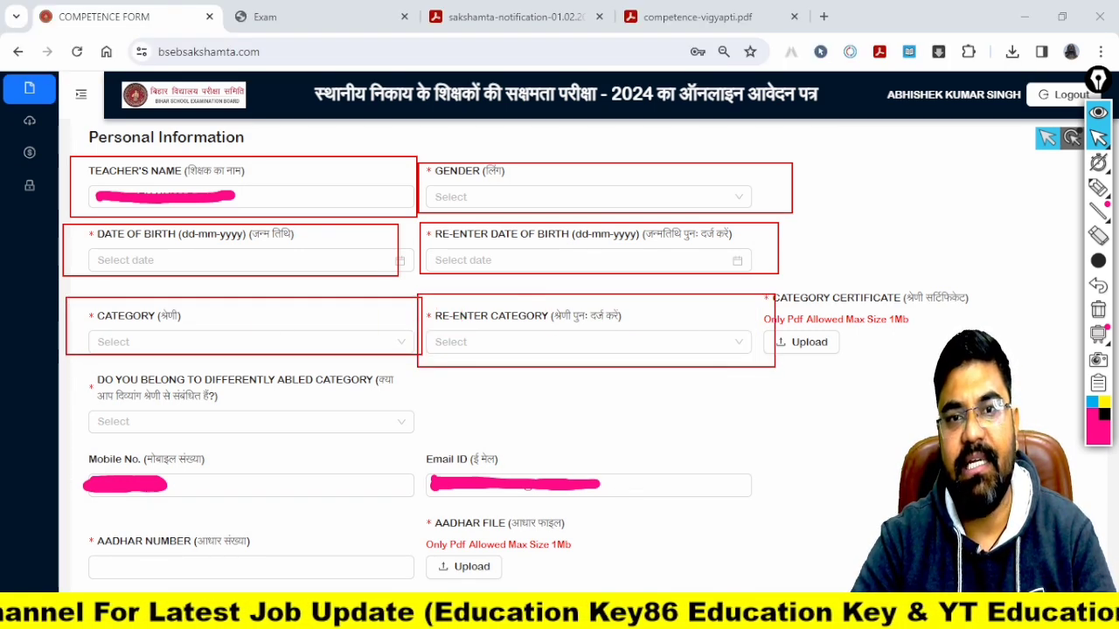
Step: Outline the category certificate upload, differently abled, mobile number and e-mail ID fields with red rectangles, adding ticks to the first two
{"action": "left_click_drag", "start_coordinate": [751, 282], "coordinate": [988, 370]}
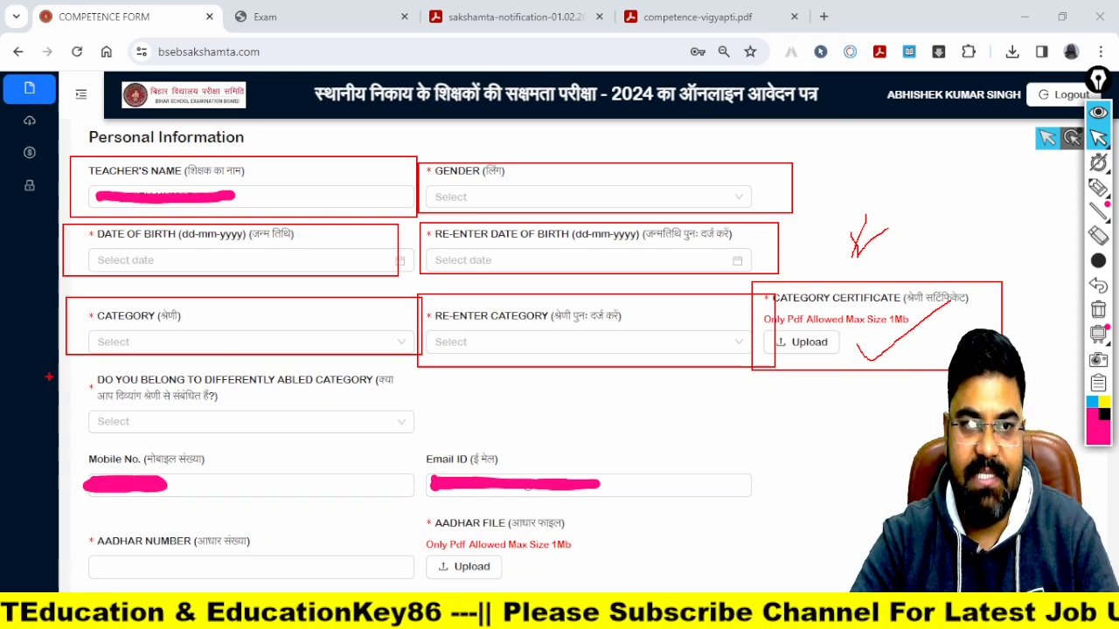
{"action": "left_click_drag", "start_coordinate": [145, 405], "coordinate": [505, 444]}
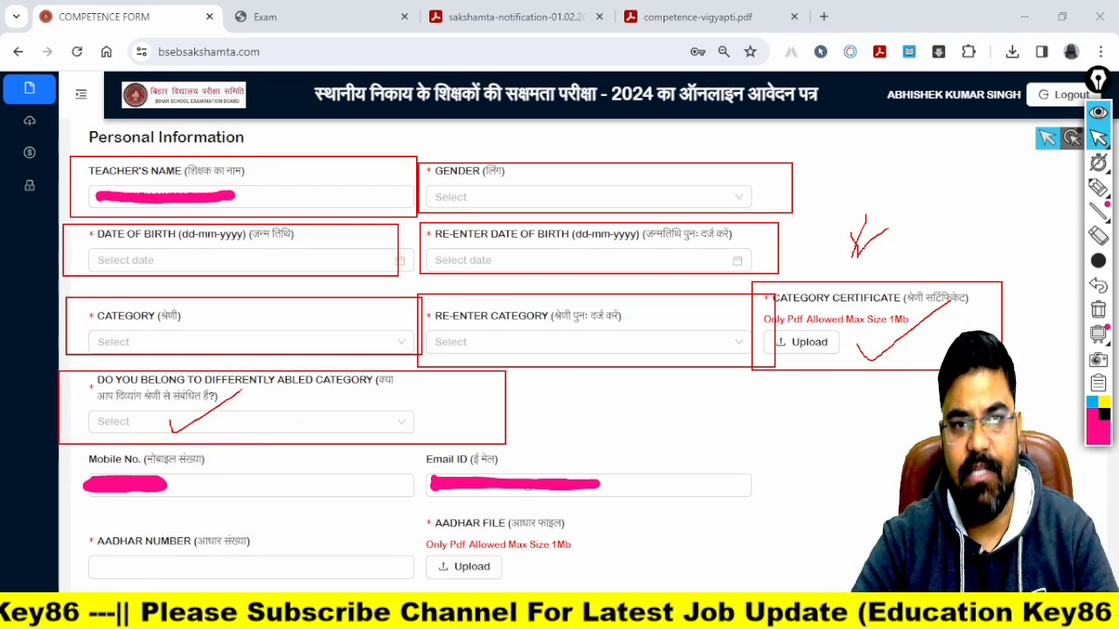
{"action": "mouse_move", "coordinate": [47, 446]}
{"action": "left_mouse_down"}
{"action": "mouse_move", "coordinate": [328, 500]}
{"action": "mouse_move", "coordinate": [417, 502]}
{"action": "left_mouse_up"}
{"action": "left_click_drag", "start_coordinate": [421, 459], "coordinate": [809, 497]}
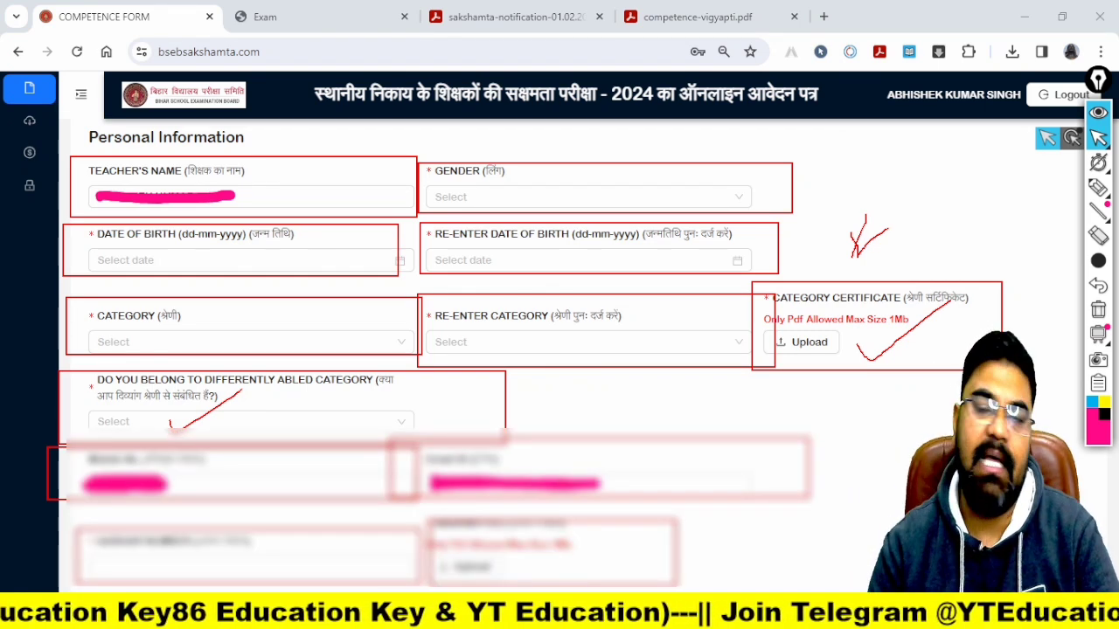
Step: Set the pen to its thinnest size, circle the category certificate upload, write 100KB above it, and mark the Aadhaar file upload
{"action": "left_click", "coordinate": [1098, 262]}
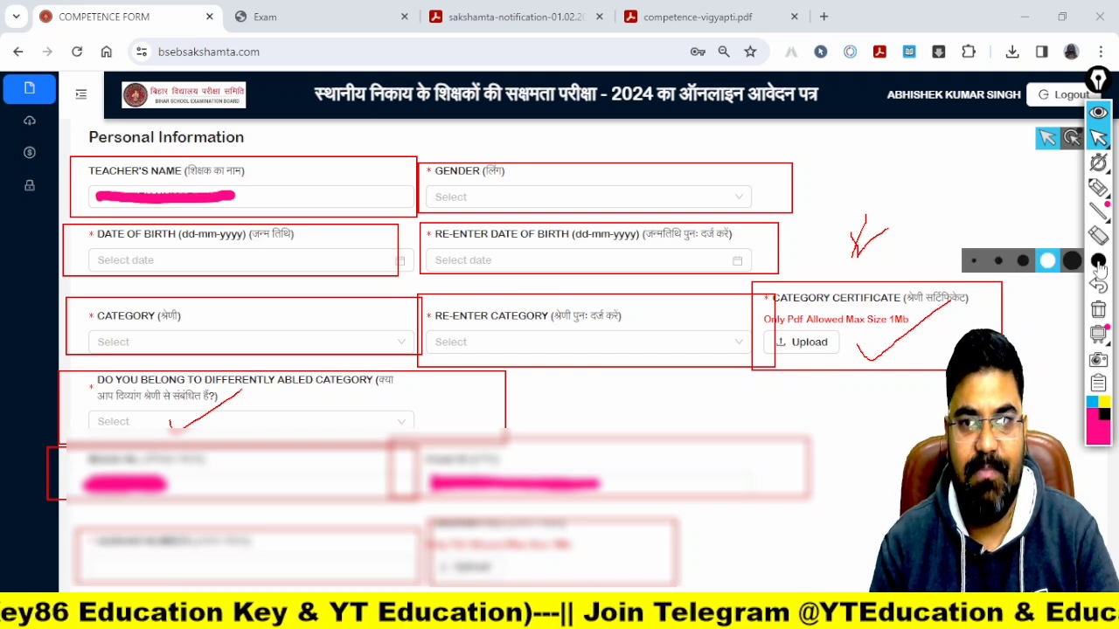
{"action": "left_click", "coordinate": [967, 265]}
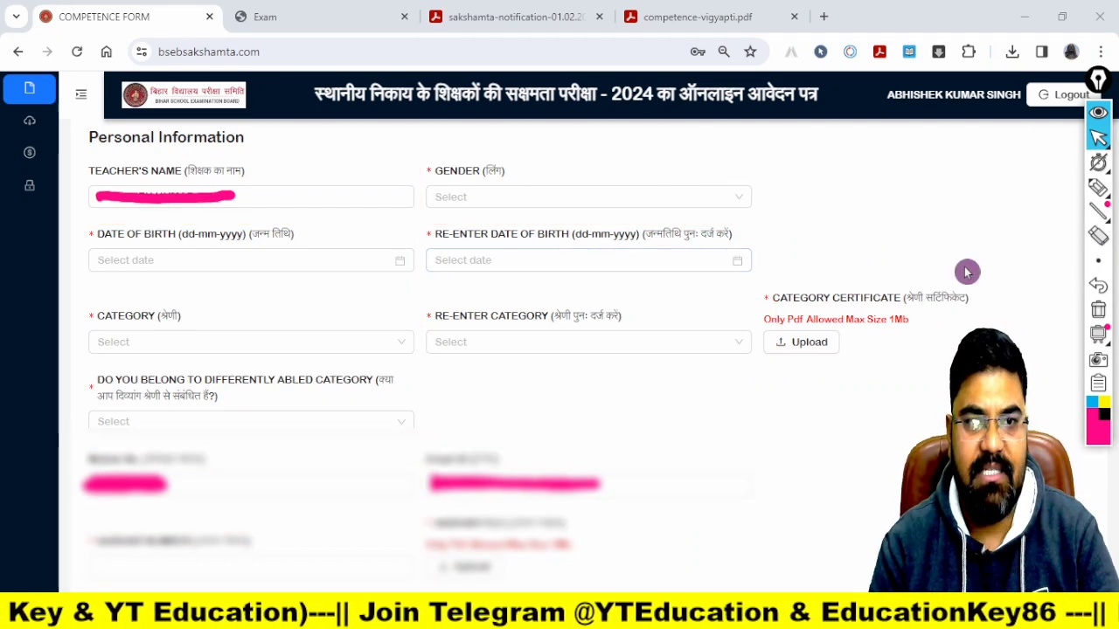
{"action": "scroll", "coordinate": [967, 272], "scroll_direction": "up", "scroll_amount": 1}
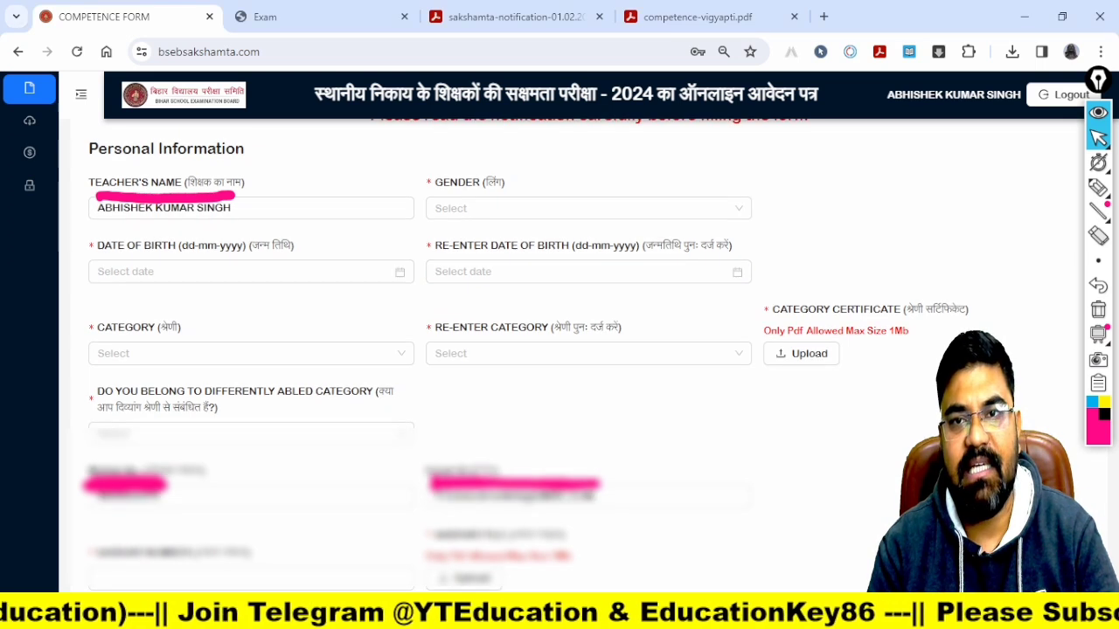
{"action": "scroll", "coordinate": [489, 349], "scroll_direction": "down", "scroll_amount": 1}
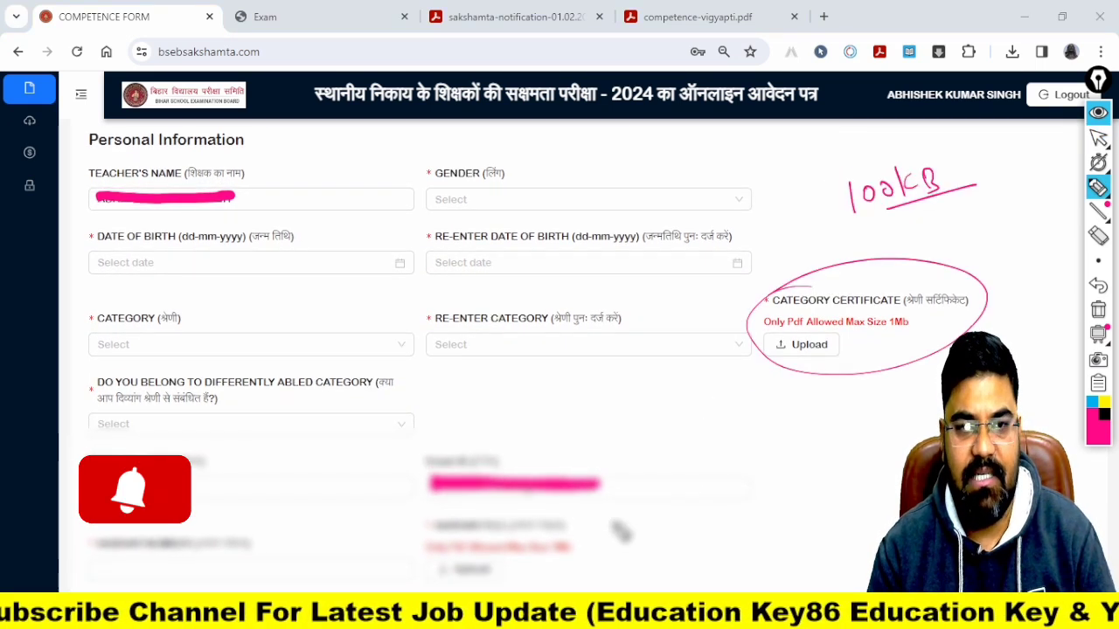
{"action": "mouse_move", "coordinate": [527, 498]}
{"action": "left_mouse_down"}
{"action": "mouse_move", "coordinate": [463, 512]}
{"action": "mouse_move", "coordinate": [490, 524]}
{"action": "left_mouse_up"}
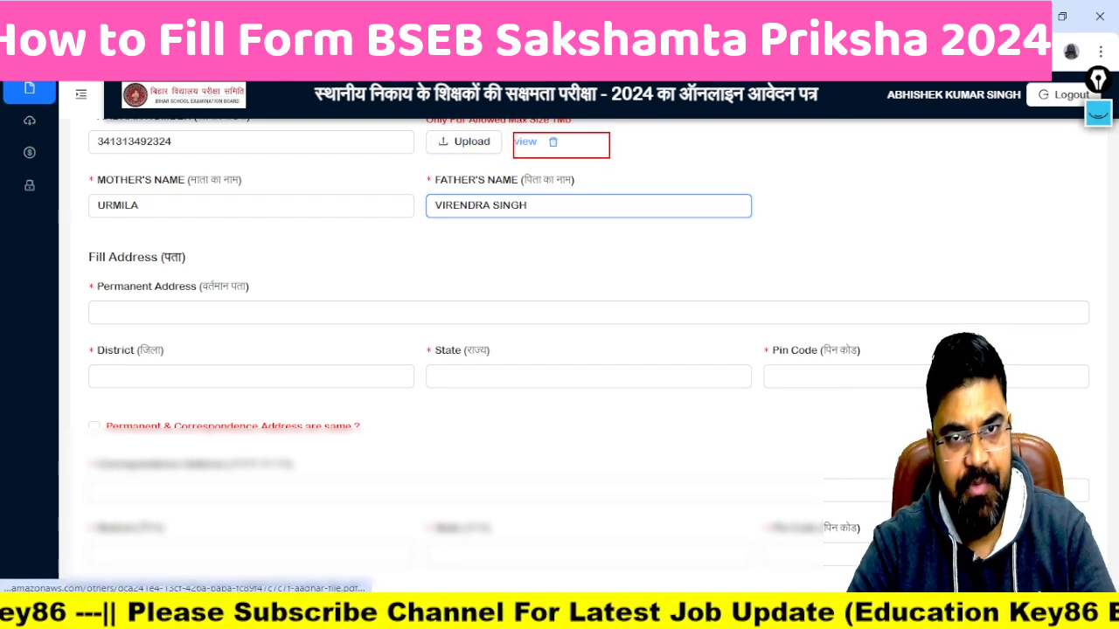
Step: Outline the Aadhaar number and upload, parents' names, permanent address, district, state and pin code fields with red rectangles
{"action": "left_click_drag", "start_coordinate": [54, 119], "coordinate": [331, 158]}
{"action": "left_click_drag", "start_coordinate": [399, 125], "coordinate": [672, 165]}
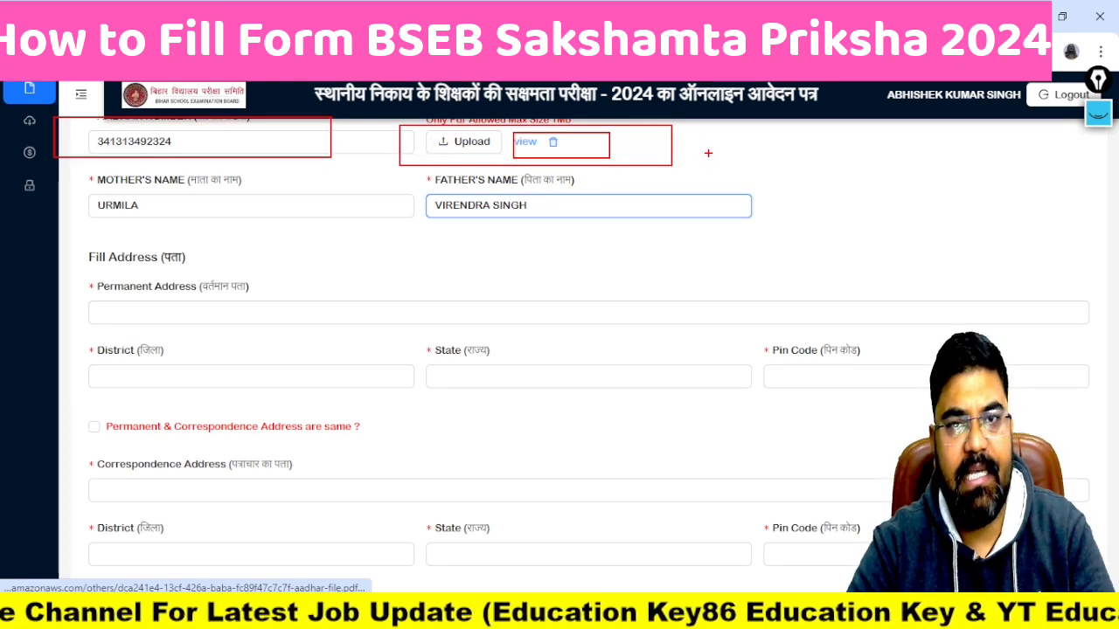
{"action": "left_click_drag", "start_coordinate": [78, 176], "coordinate": [352, 229]}
{"action": "left_click_drag", "start_coordinate": [380, 176], "coordinate": [861, 231]}
{"action": "left_click_drag", "start_coordinate": [98, 284], "coordinate": [1030, 317]}
{"action": "left_click_drag", "start_coordinate": [46, 340], "coordinate": [377, 397]}
{"action": "left_click_drag", "start_coordinate": [418, 333], "coordinate": [659, 384]}
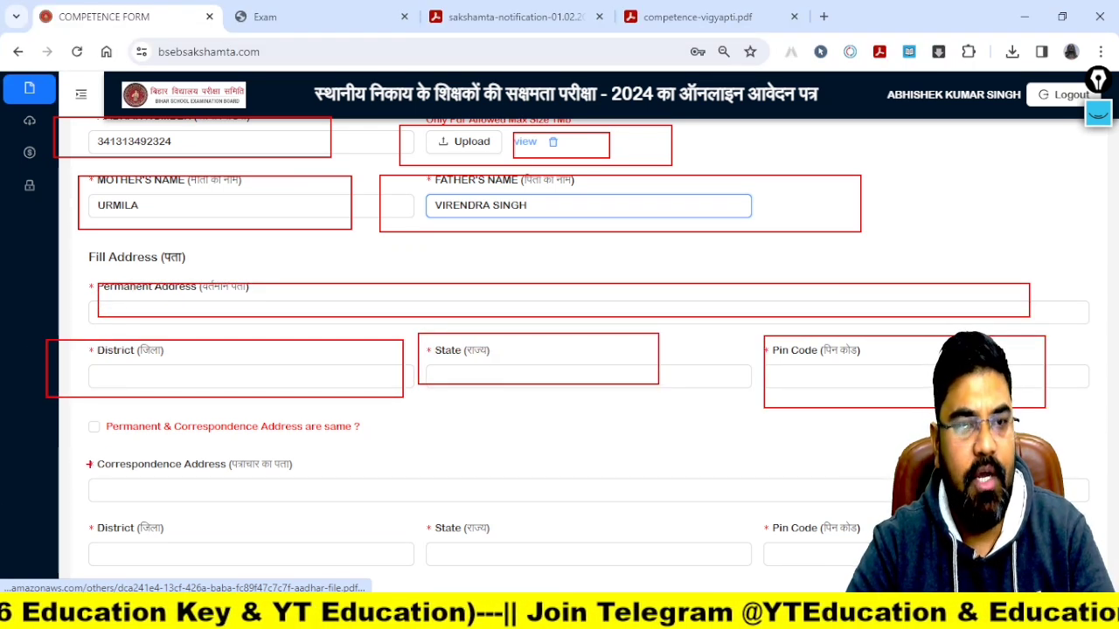
Step: Clear the marks and tick the Permanent & Correspondence Address are same option
{"action": "left_click", "coordinate": [109, 441]}
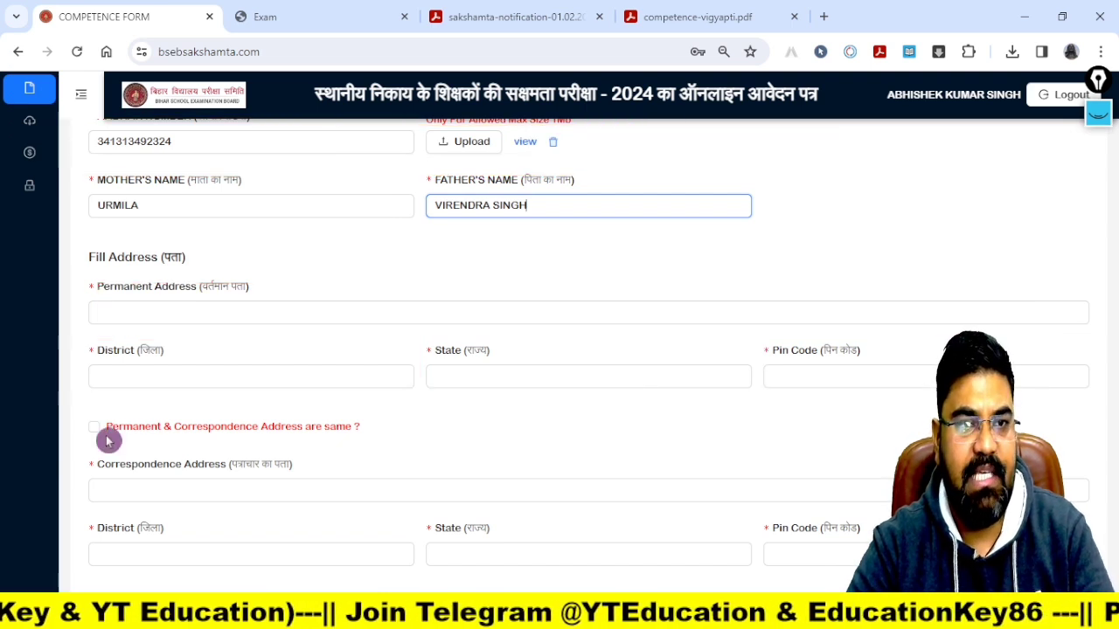
{"action": "left_click", "coordinate": [145, 437]}
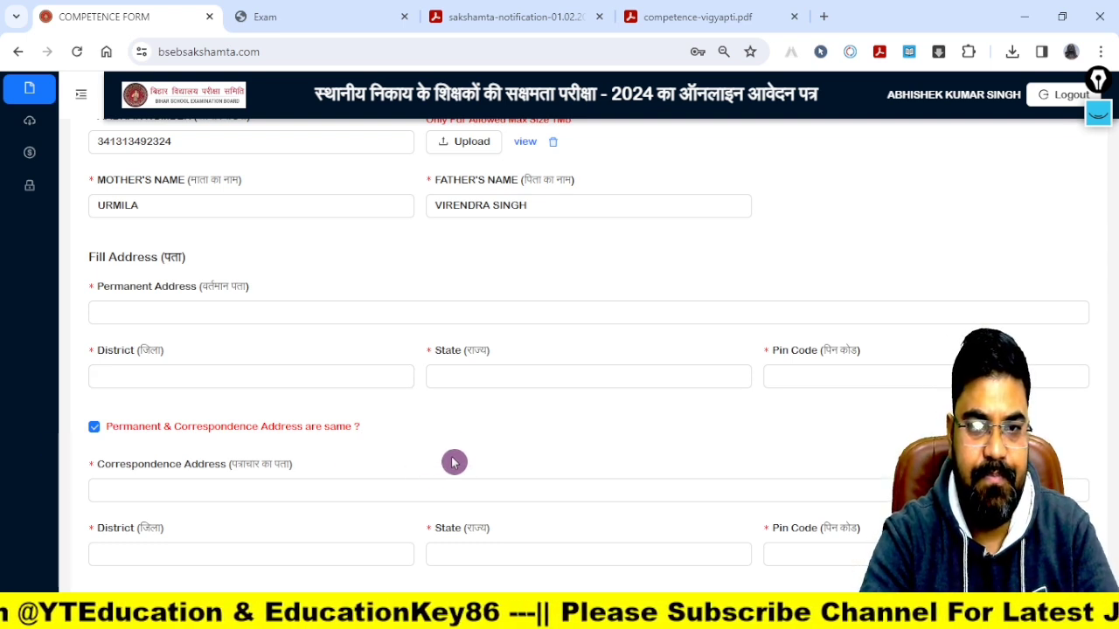
Step: Outline the Type of Niyojan Unit field under Teacher Information, mark its listed options with red rectangles and ticks, and clear the marks
{"action": "scroll", "coordinate": [437, 446], "scroll_direction": "down", "scroll_amount": 5}
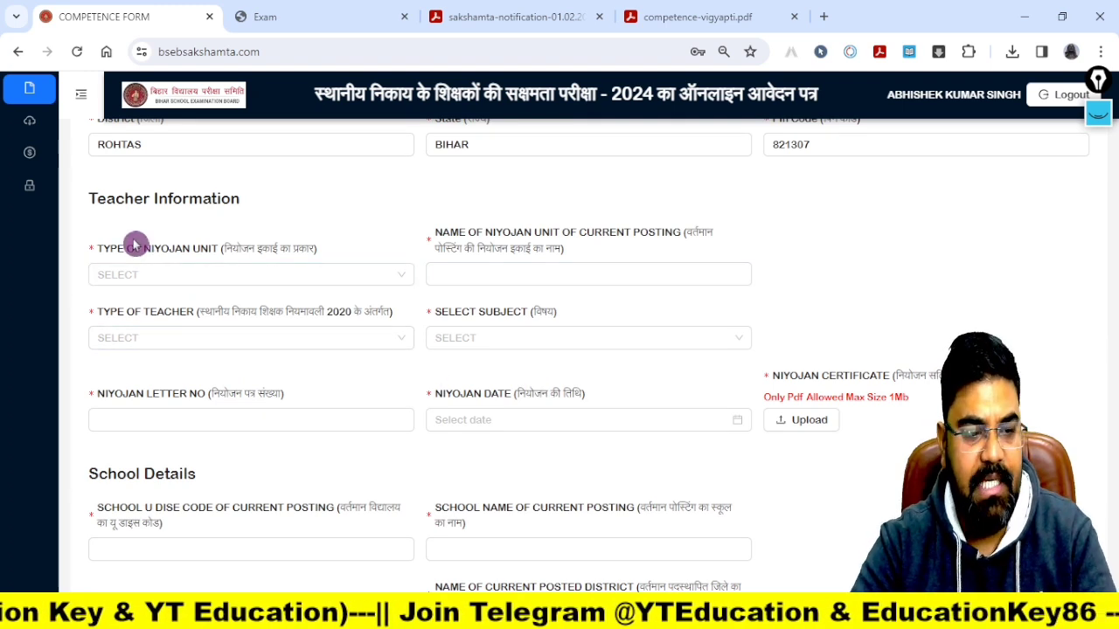
{"action": "left_click", "coordinate": [112, 259]}
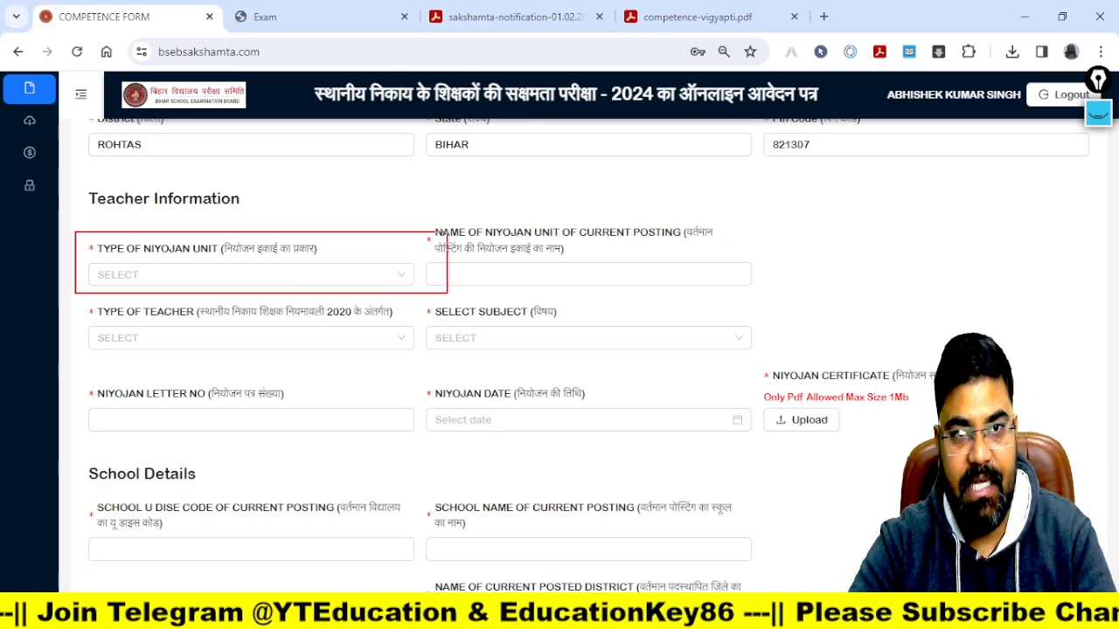
{"action": "left_click", "coordinate": [405, 278]}
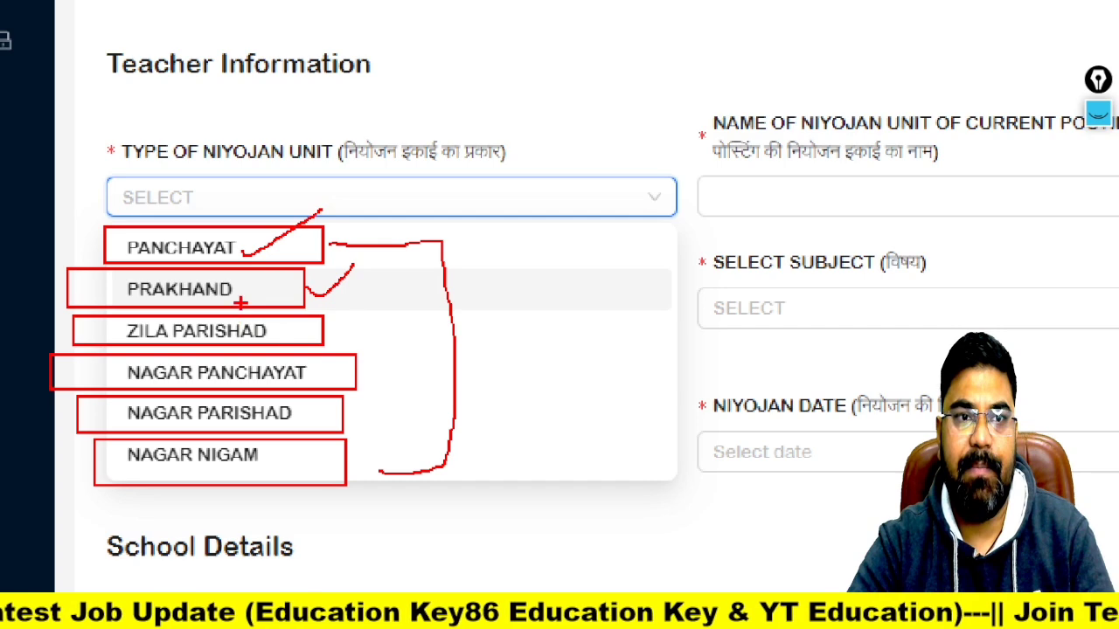
{"action": "left_click_drag", "start_coordinate": [321, 395], "coordinate": [403, 366]}
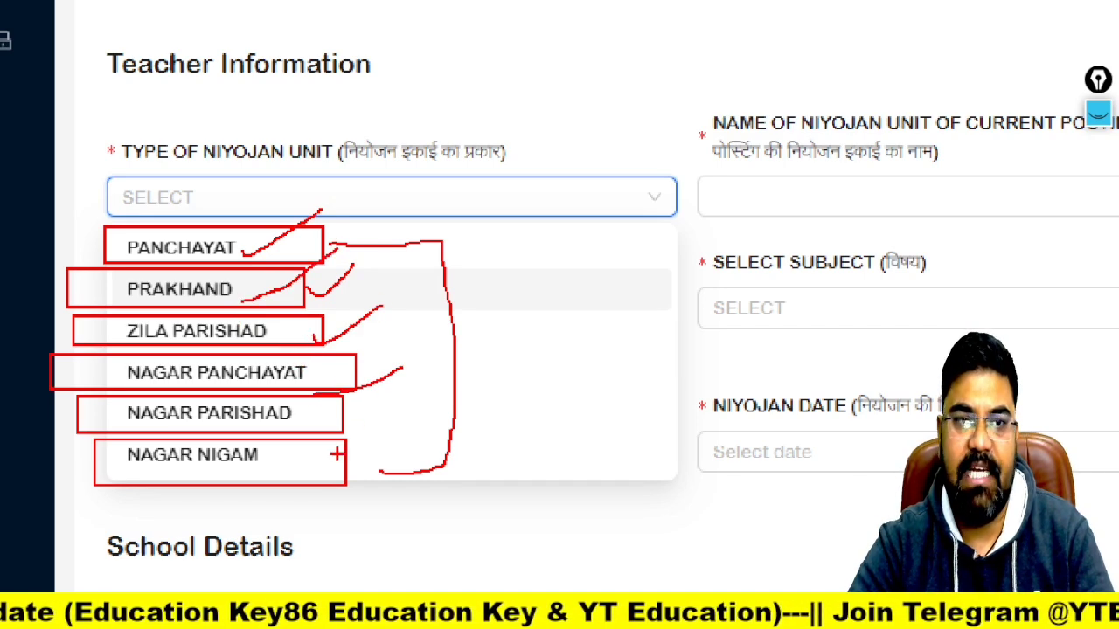
{"action": "key", "text": "Escape"}
Step: Set the type of niyojan unit to NAGAR PARISHAD and point out the name of niyojan unit of current posting field
{"action": "left_click", "coordinate": [312, 285]}
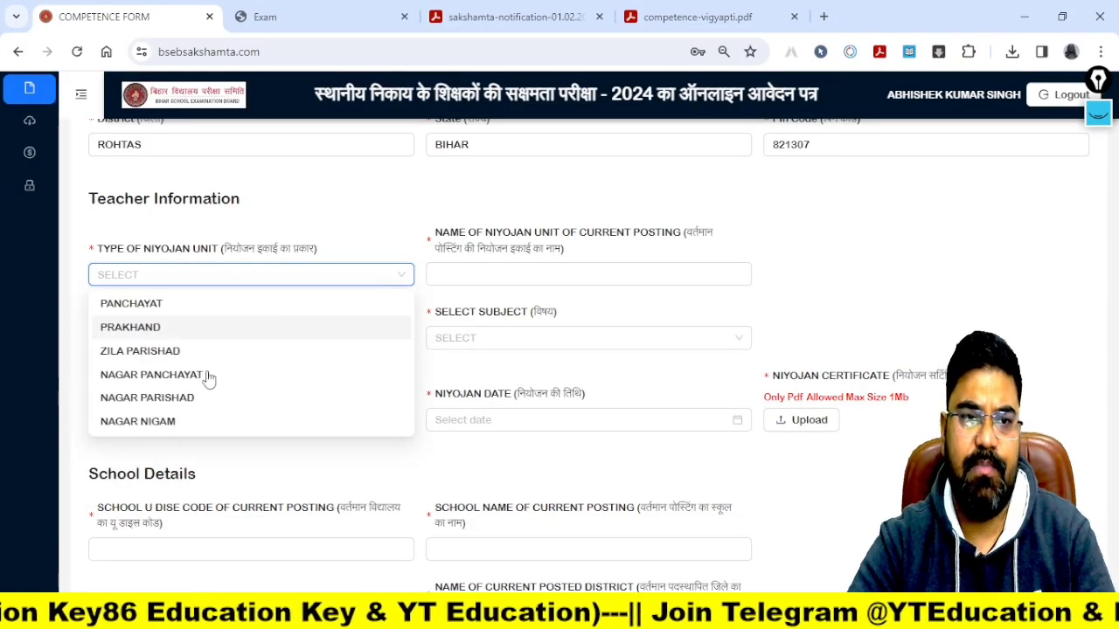
{"action": "left_click", "coordinate": [195, 397]}
{"action": "left_click", "coordinate": [500, 276]}
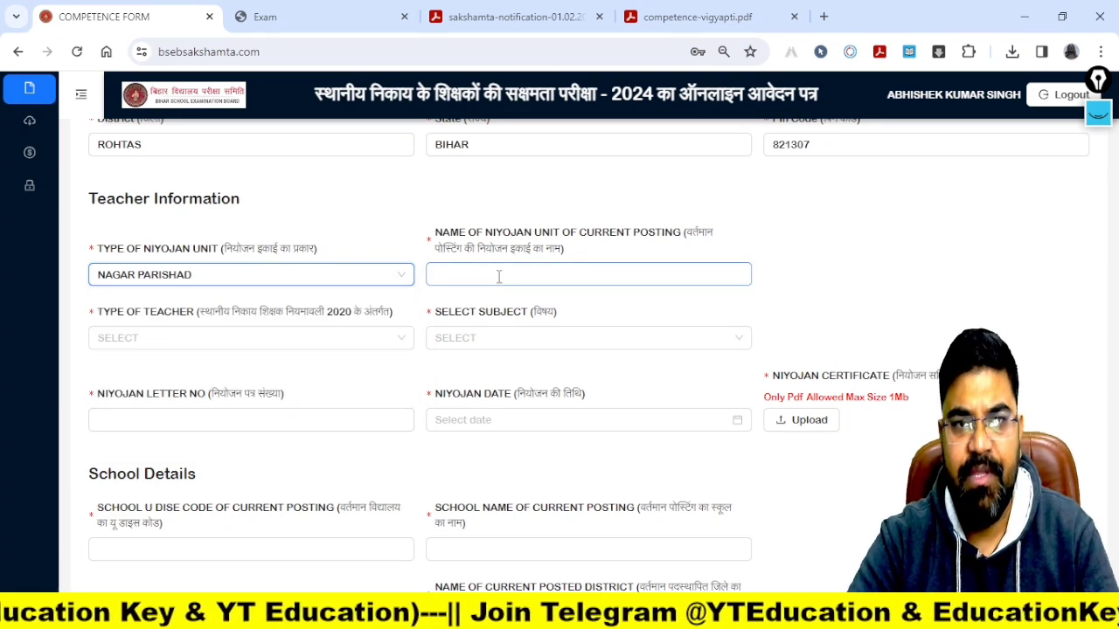
{"action": "left_click", "coordinate": [499, 276]}
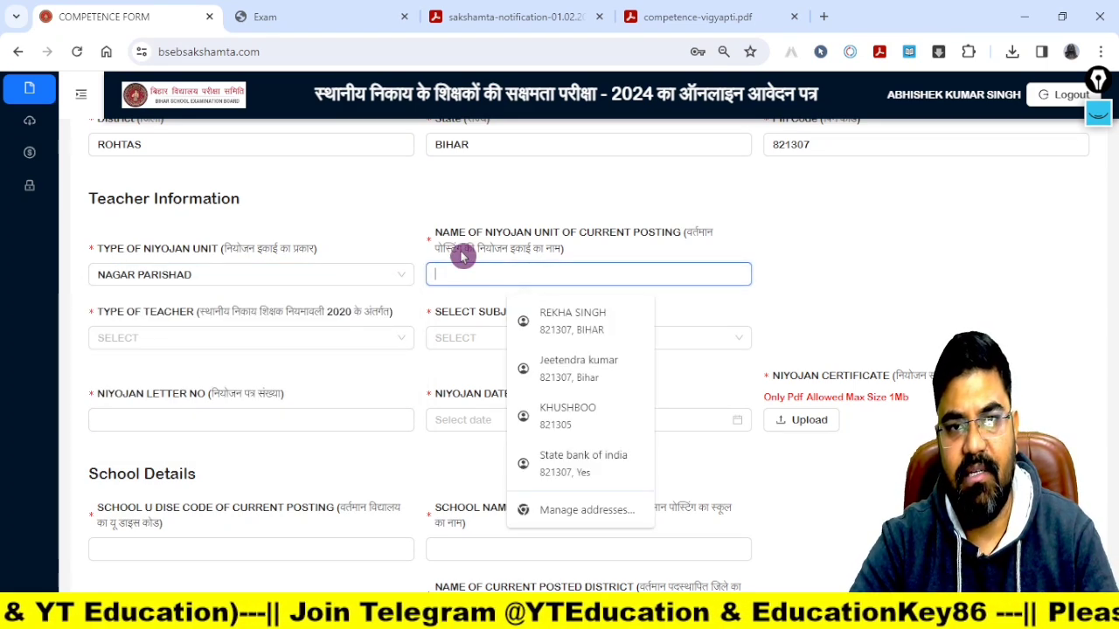
{"action": "left_click", "coordinate": [462, 255]}
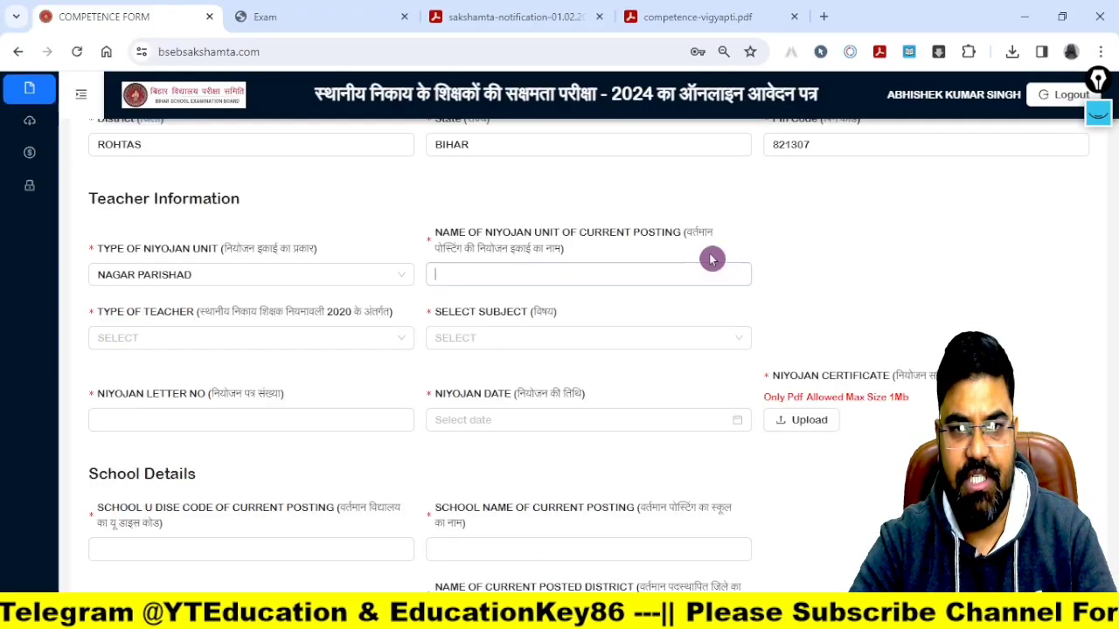
{"action": "left_click", "coordinate": [537, 275]}
{"action": "left_click", "coordinate": [461, 208]}
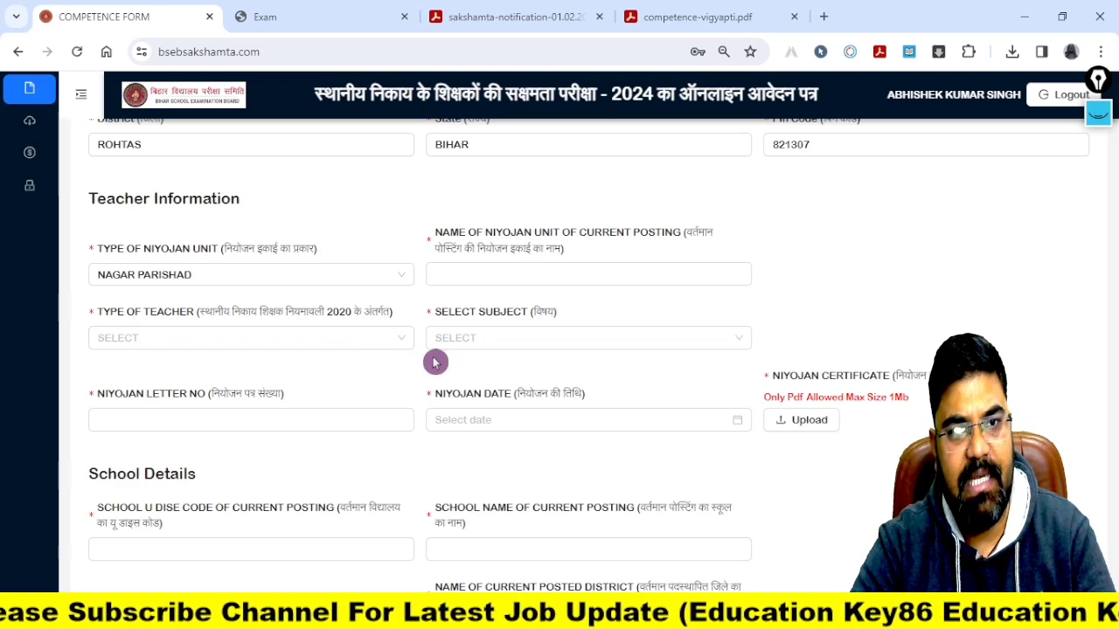
Step: Open the Type of Teacher options, outline each teacher type in red and underline the grade ranges of the four Nagar teacher types
{"action": "left_click", "coordinate": [403, 346]}
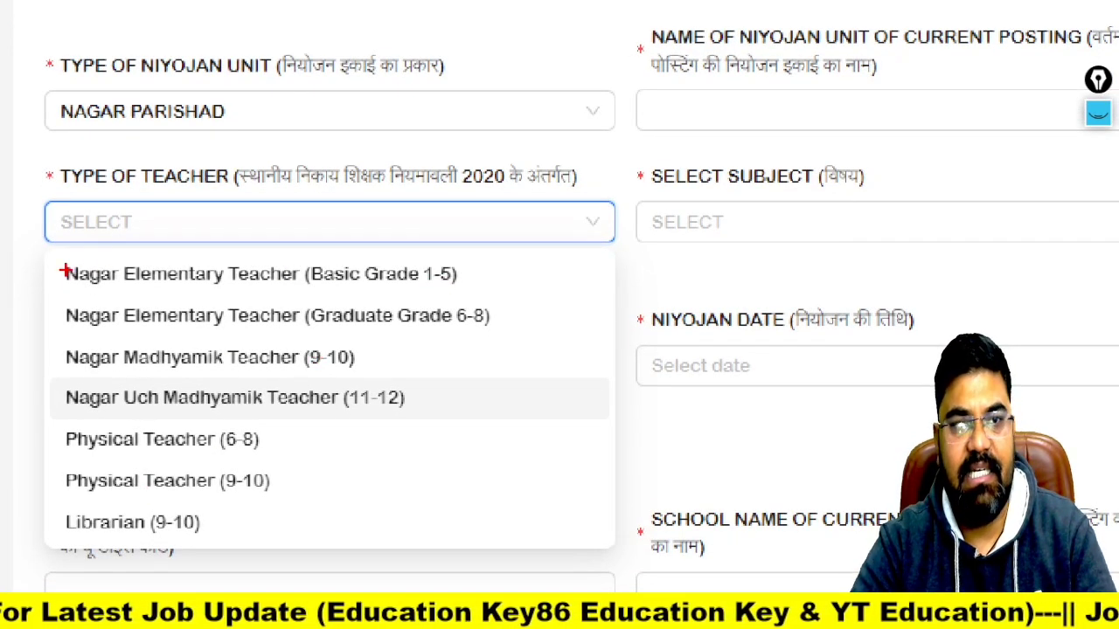
{"action": "left_click_drag", "start_coordinate": [396, 292], "coordinate": [567, 271]}
{"action": "mouse_move", "coordinate": [33, 299]}
{"action": "left_mouse_down"}
{"action": "mouse_move", "coordinate": [310, 341]}
{"action": "mouse_move", "coordinate": [546, 334]}
{"action": "left_mouse_up"}
{"action": "mouse_move", "coordinate": [35, 339]}
{"action": "left_mouse_down"}
{"action": "mouse_move", "coordinate": [171, 369]}
{"action": "mouse_move", "coordinate": [539, 357]}
{"action": "left_mouse_up"}
{"action": "mouse_move", "coordinate": [21, 365]}
{"action": "left_mouse_down"}
{"action": "mouse_move", "coordinate": [262, 416]}
{"action": "mouse_move", "coordinate": [531, 407]}
{"action": "left_mouse_up"}
{"action": "left_click_drag", "start_coordinate": [19, 413], "coordinate": [277, 462]}
{"action": "mouse_move", "coordinate": [35, 463]}
{"action": "left_mouse_down"}
{"action": "mouse_move", "coordinate": [250, 512]}
{"action": "mouse_move", "coordinate": [309, 515]}
{"action": "mouse_move", "coordinate": [308, 505]}
{"action": "left_mouse_up"}
{"action": "mouse_move", "coordinate": [35, 504]}
{"action": "left_mouse_down"}
{"action": "mouse_move", "coordinate": [257, 530]}
{"action": "mouse_move", "coordinate": [268, 542]}
{"action": "left_mouse_up"}
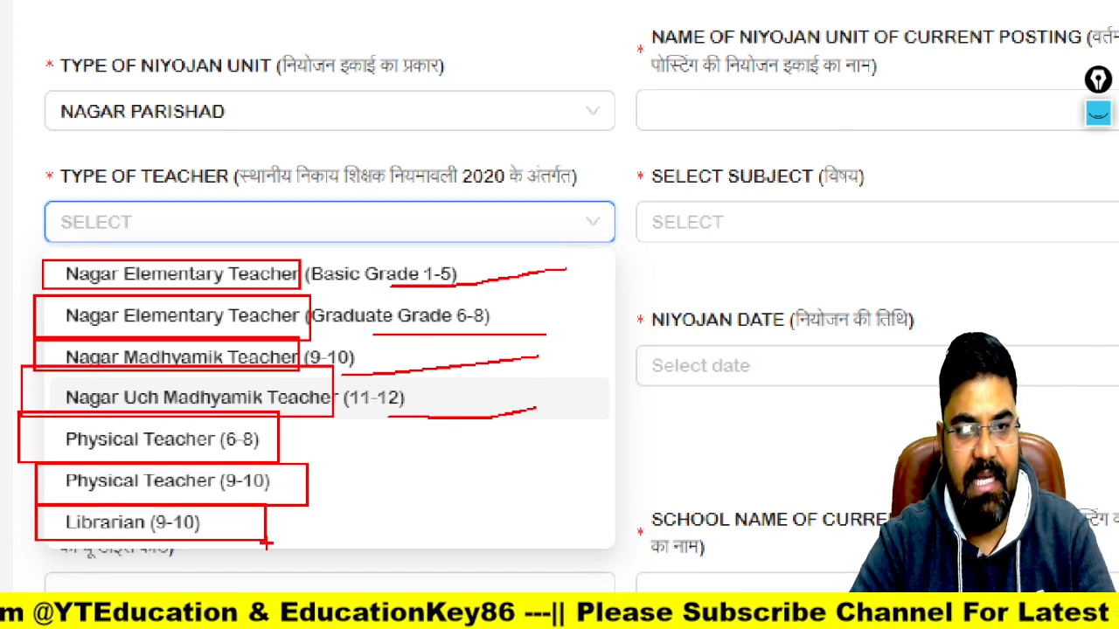
Step: Set the type of teacher to Nagar Elementary Teacher (Basic Grade 1-5) and the language subject to Hindi
{"action": "left_click", "coordinate": [401, 341]}
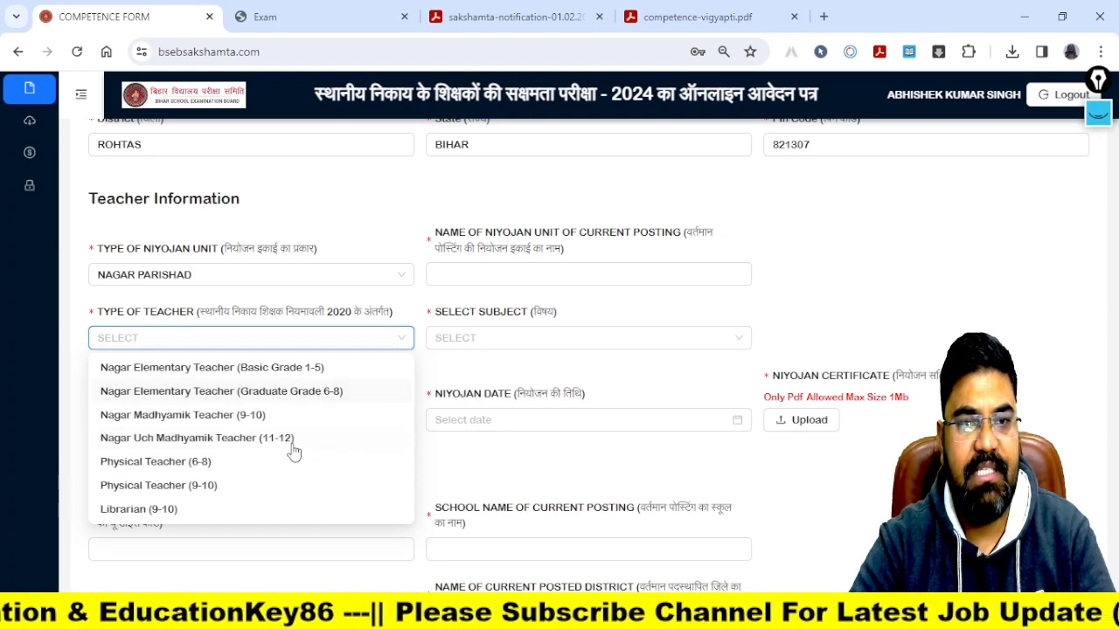
{"action": "scroll", "coordinate": [293, 454], "scroll_direction": "down", "scroll_amount": 1}
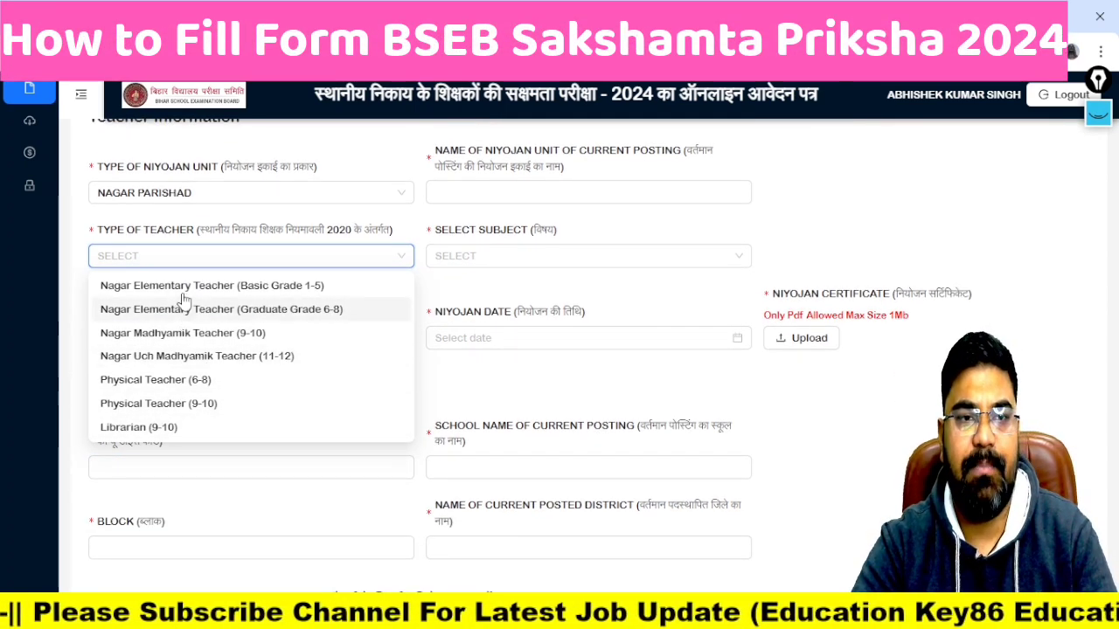
{"action": "left_click", "coordinate": [183, 287]}
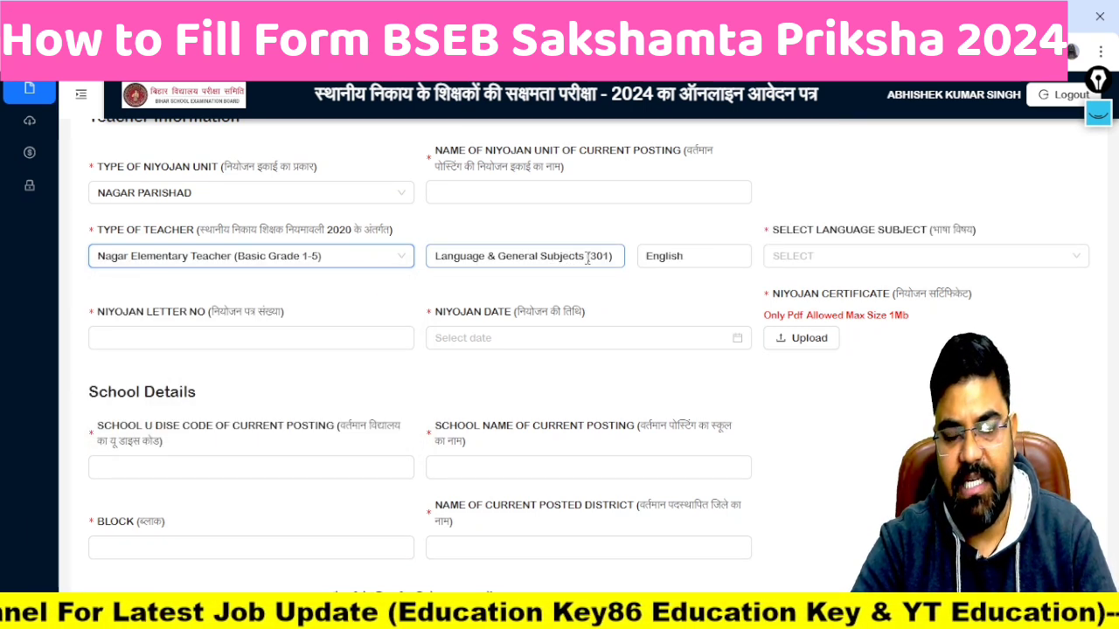
{"action": "left_click", "coordinate": [843, 264]}
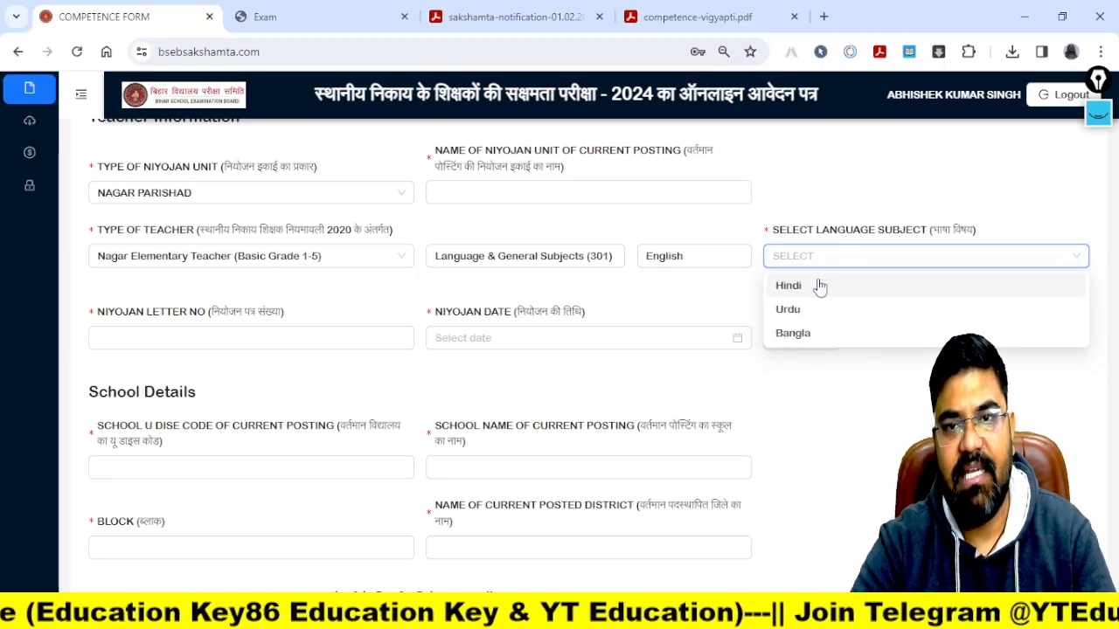
{"action": "left_click", "coordinate": [807, 288]}
Step: Outline the Niyojan Letter No field with a red rectangle and clear the mark
{"action": "left_click", "coordinate": [333, 347]}
{"action": "left_click", "coordinate": [312, 305]}
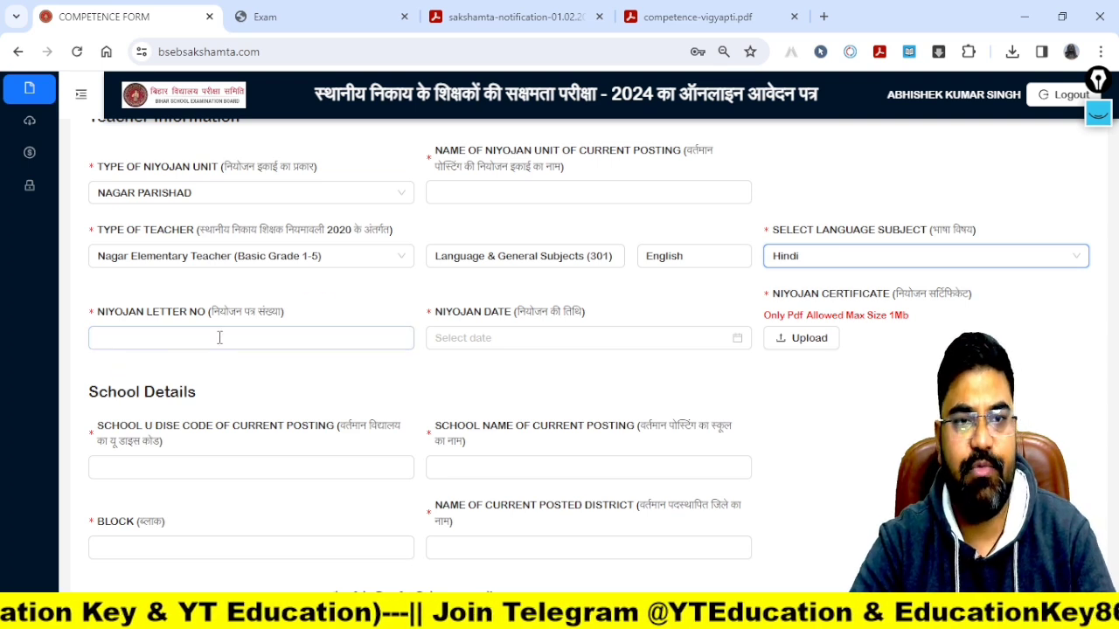
{"action": "left_click", "coordinate": [188, 364]}
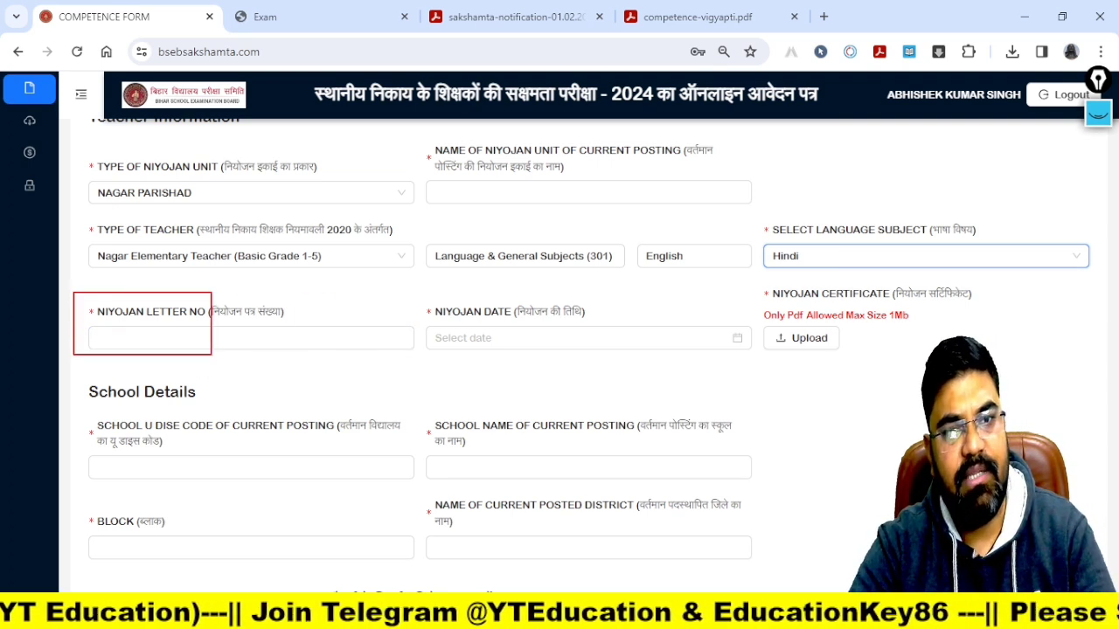
{"action": "key", "text": "Escape"}
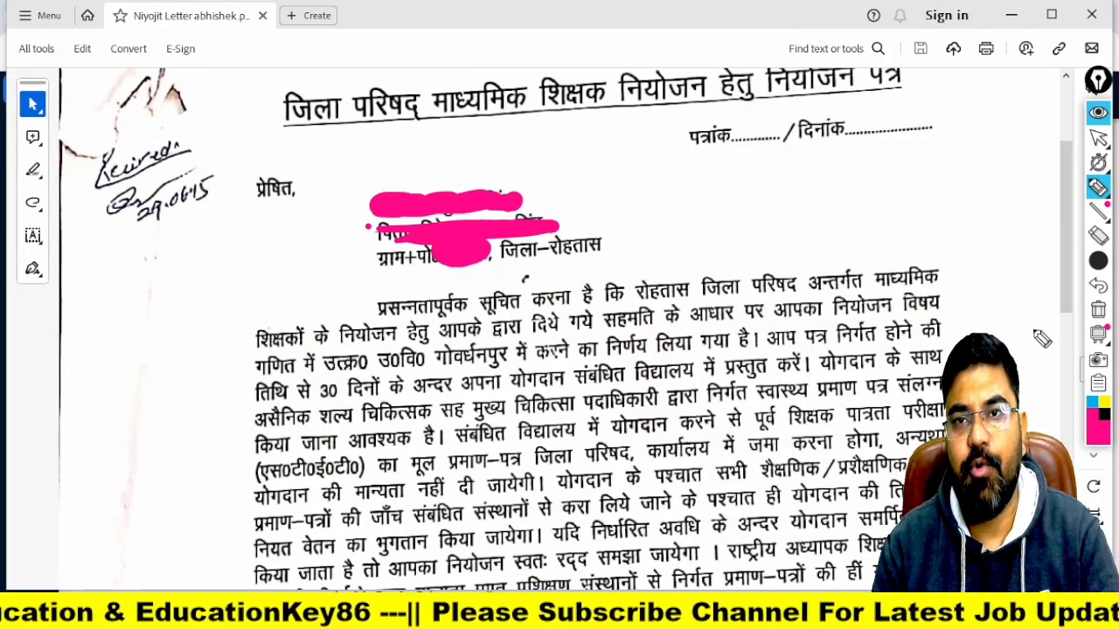
Step: In the niyojan letter PDF, set a thinner pen, circle जिला परिषद in the heading, underline the words after it and add a tick
{"action": "left_click", "coordinate": [1098, 261]}
{"action": "left_click", "coordinate": [972, 262]}
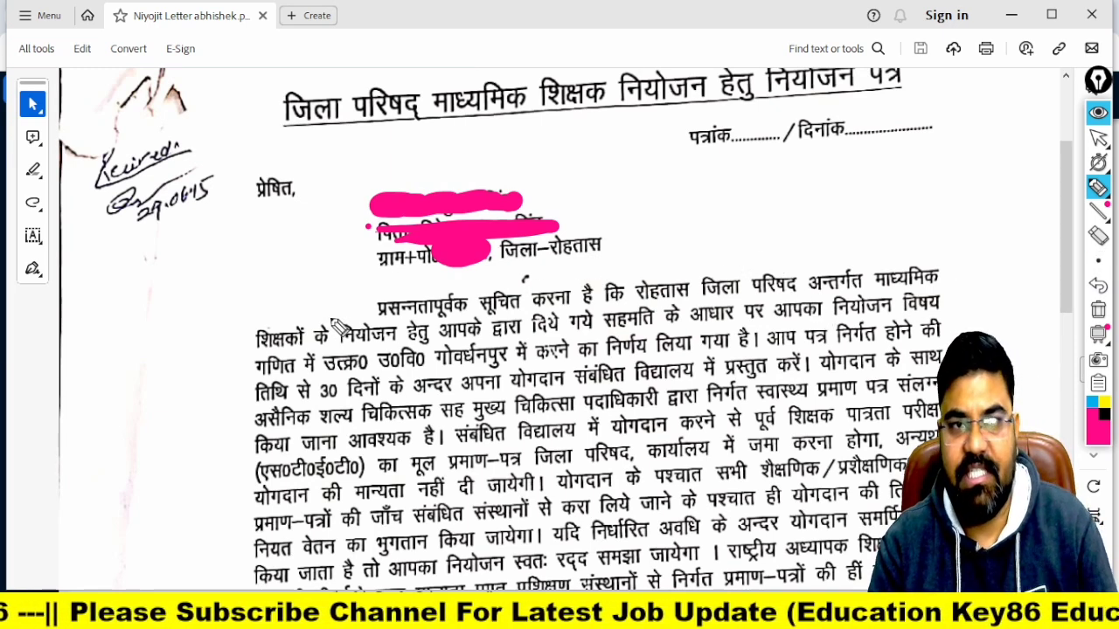
{"action": "mouse_move", "coordinate": [372, 80]}
{"action": "left_mouse_down"}
{"action": "mouse_move", "coordinate": [279, 112]}
{"action": "mouse_move", "coordinate": [430, 98]}
{"action": "mouse_move", "coordinate": [350, 73]}
{"action": "left_mouse_up"}
{"action": "left_click_drag", "start_coordinate": [476, 128], "coordinate": [573, 114]}
{"action": "left_click_drag", "start_coordinate": [643, 111], "coordinate": [713, 104]}
{"action": "left_click_drag", "start_coordinate": [414, 140], "coordinate": [479, 137]}
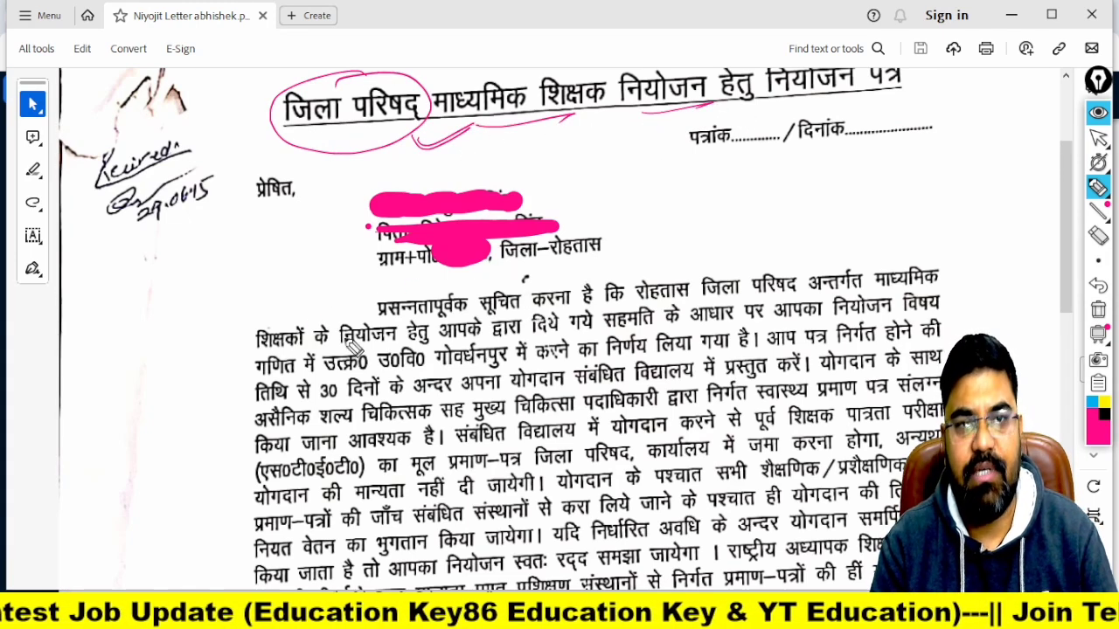
Step: Underline the district रोहतास in the letter's address and mark the पत्रांक / दिनांक line in pink
{"action": "left_click_drag", "start_coordinate": [537, 259], "coordinate": [603, 256]}
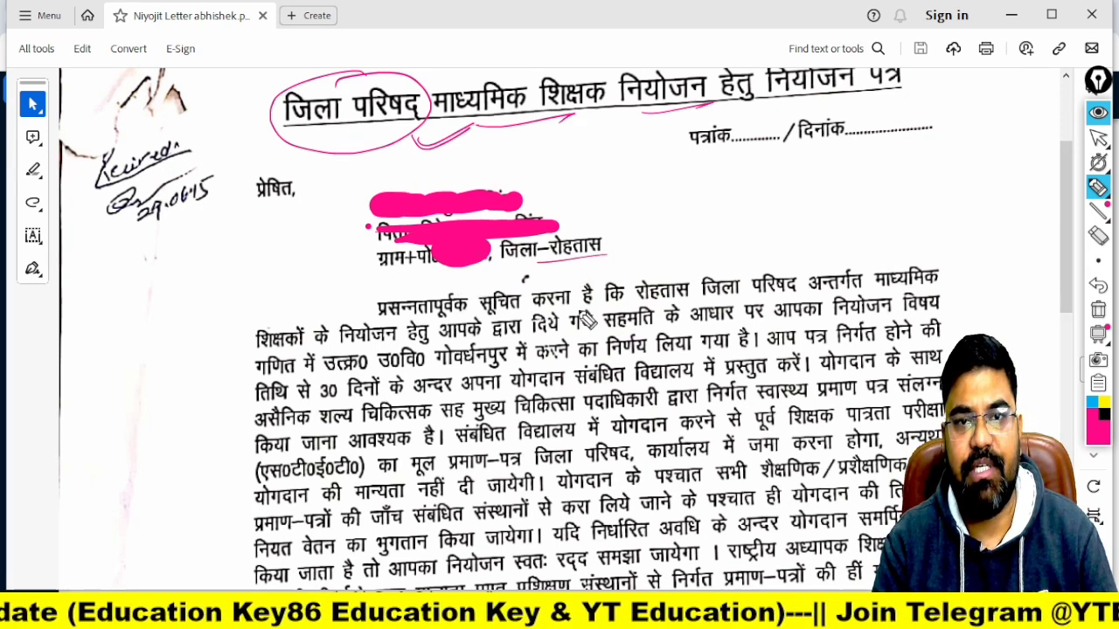
{"action": "mouse_move", "coordinate": [892, 185]}
{"action": "left_mouse_down"}
{"action": "mouse_move", "coordinate": [924, 195]}
{"action": "mouse_move", "coordinate": [953, 174]}
{"action": "mouse_move", "coordinate": [936, 196]}
{"action": "left_mouse_up"}
{"action": "left_click_drag", "start_coordinate": [953, 131], "coordinate": [888, 162]}
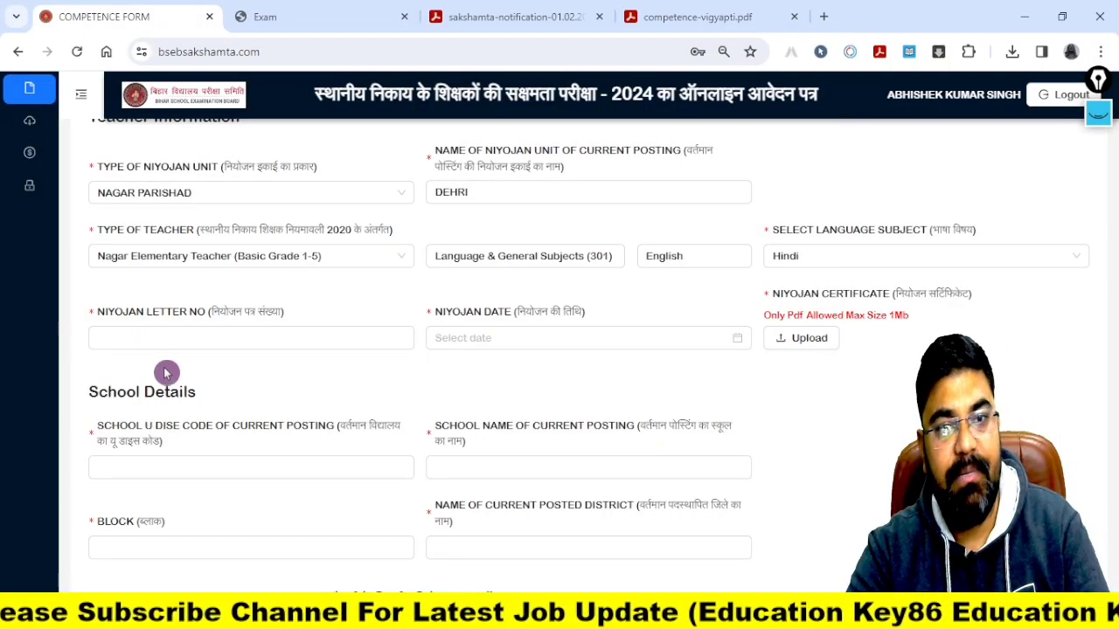
Step: Outline the Niyojan Letter No, Niyojan Date and Niyojan Certificate fields of the form in red, adding ticks to the last two
{"action": "left_click", "coordinate": [156, 334]}
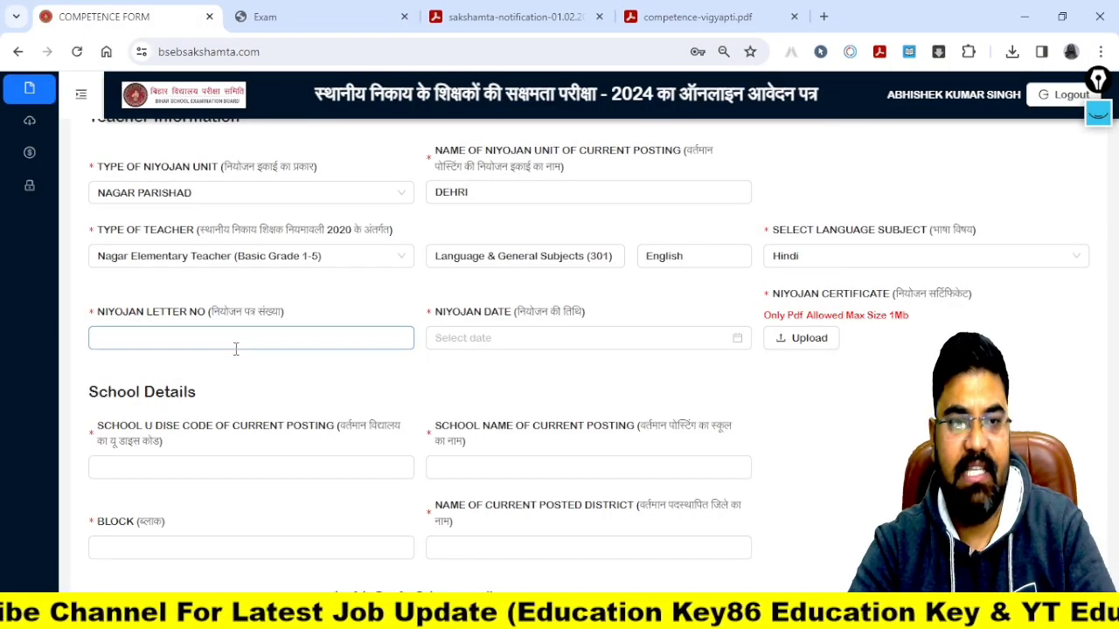
{"action": "mouse_move", "coordinate": [56, 296]}
{"action": "left_mouse_down"}
{"action": "mouse_move", "coordinate": [242, 350]}
{"action": "mouse_move", "coordinate": [417, 363]}
{"action": "left_mouse_up"}
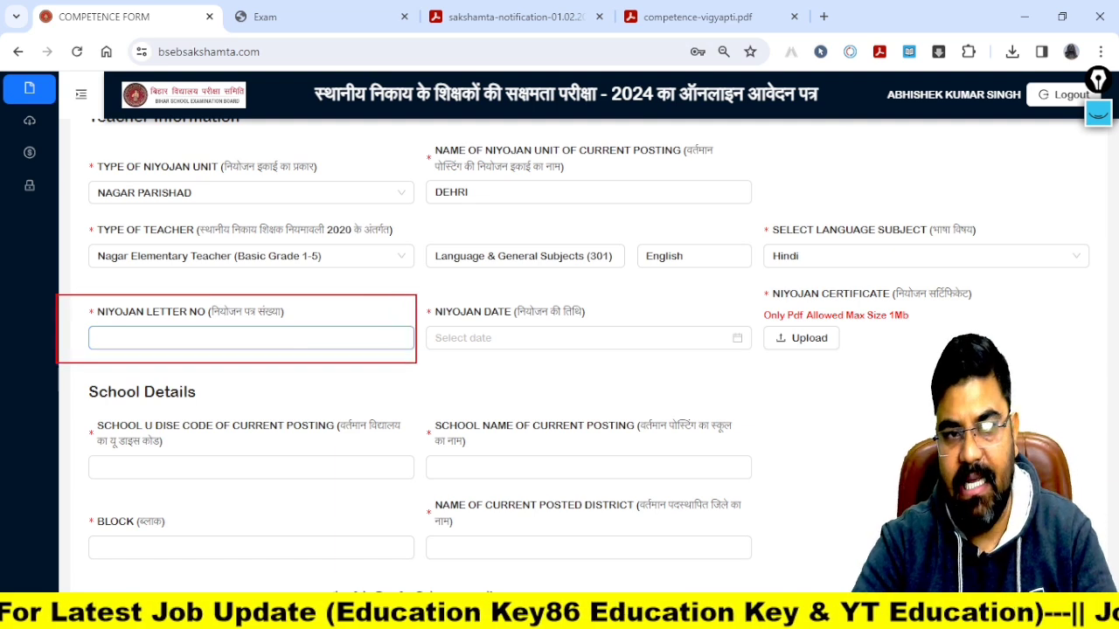
{"action": "mouse_move", "coordinate": [417, 294]}
{"action": "left_mouse_down"}
{"action": "mouse_move", "coordinate": [486, 334]}
{"action": "mouse_move", "coordinate": [746, 367]}
{"action": "left_mouse_up"}
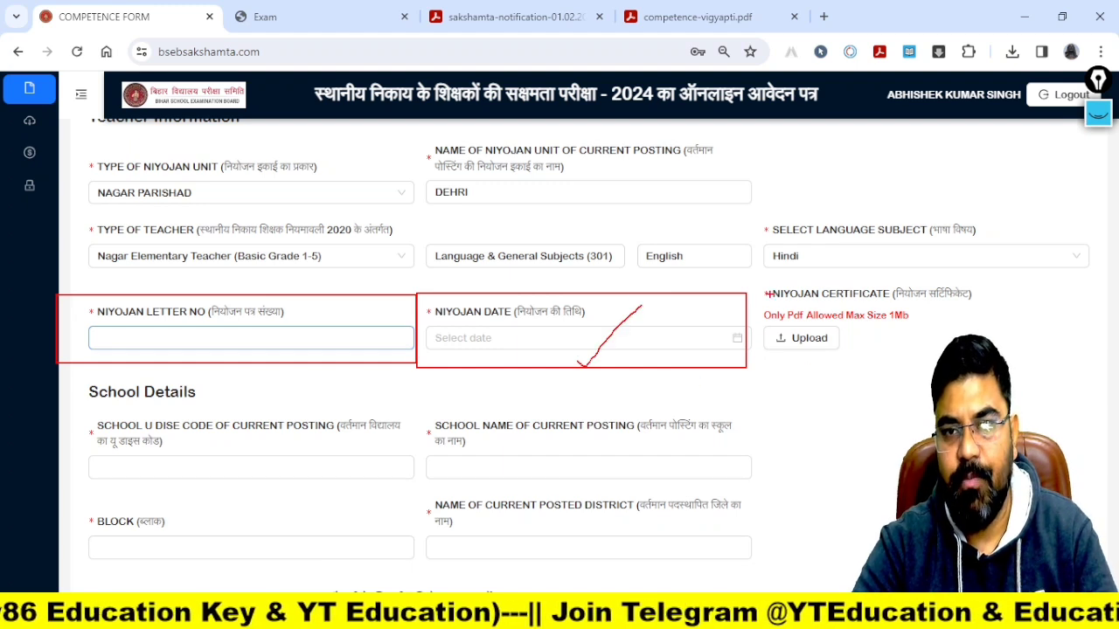
{"action": "left_click_drag", "start_coordinate": [757, 274], "coordinate": [992, 372]}
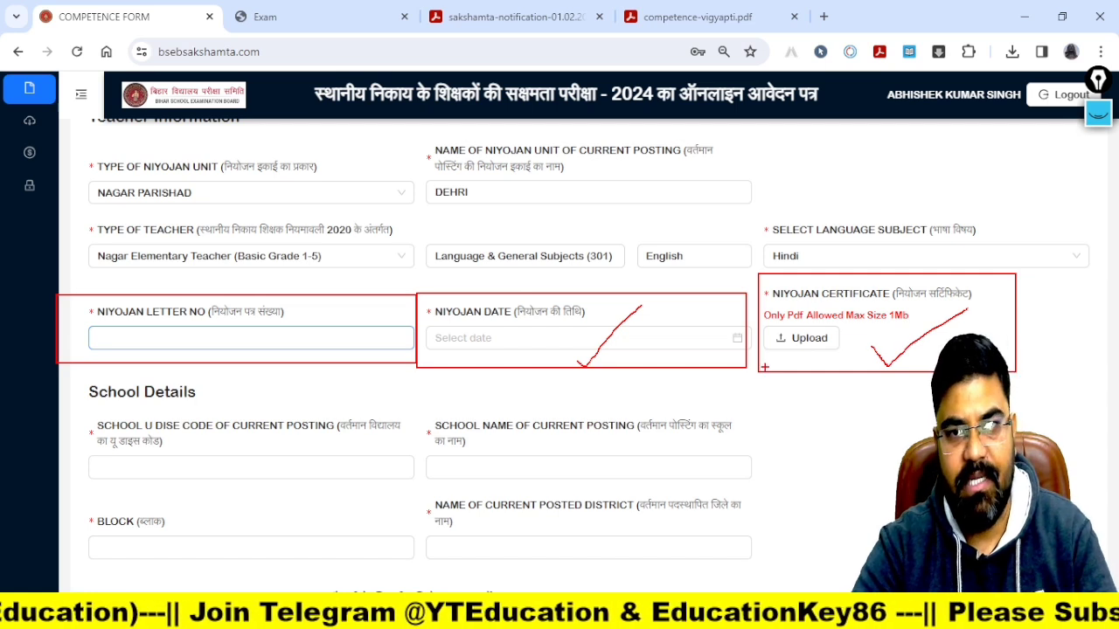
Step: Outline the School Details heading and the U DISE code and school name fields in red, underline the U DISE label, and clear the marks
{"action": "left_click_drag", "start_coordinate": [60, 378], "coordinate": [264, 403]}
{"action": "mouse_move", "coordinate": [62, 411]}
{"action": "left_mouse_down"}
{"action": "mouse_move", "coordinate": [228, 477]}
{"action": "mouse_move", "coordinate": [413, 495]}
{"action": "left_mouse_up"}
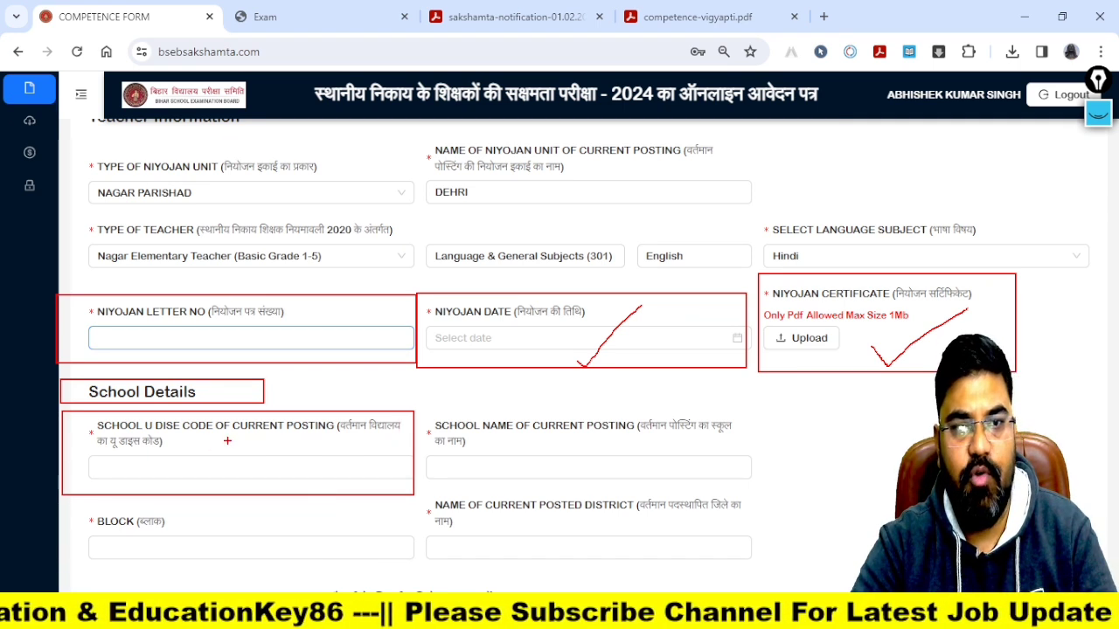
{"action": "left_click_drag", "start_coordinate": [352, 436], "coordinate": [408, 427]}
{"action": "mouse_move", "coordinate": [67, 451]}
{"action": "left_mouse_down"}
{"action": "mouse_move", "coordinate": [138, 449]}
{"action": "mouse_move", "coordinate": [157, 479]}
{"action": "mouse_move", "coordinate": [398, 479]}
{"action": "left_mouse_up"}
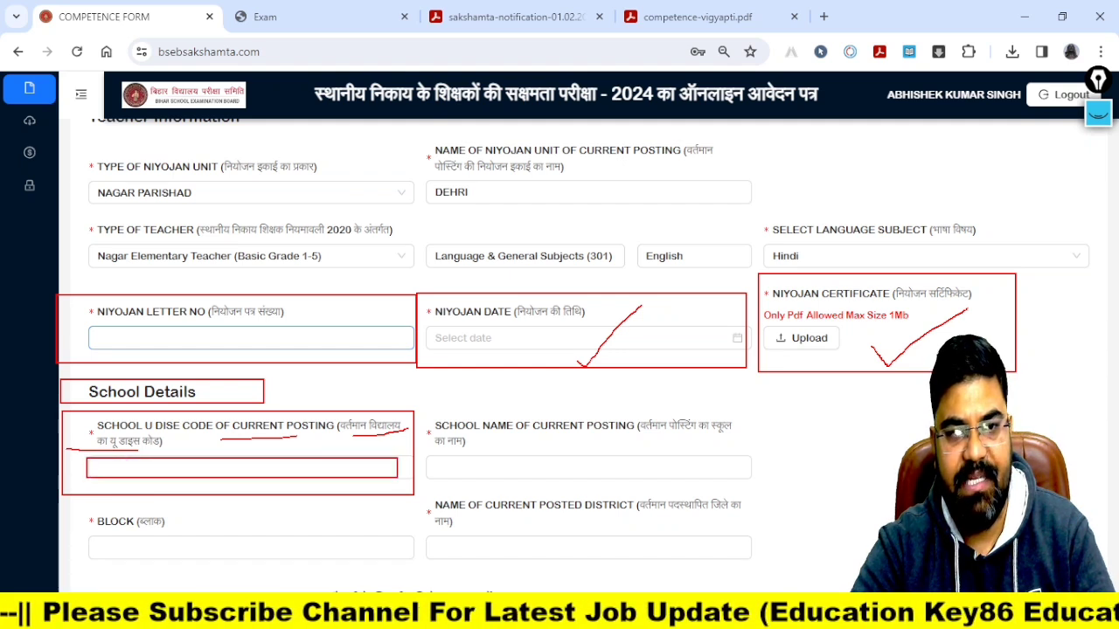
{"action": "mouse_move", "coordinate": [407, 403]}
{"action": "left_mouse_down"}
{"action": "mouse_move", "coordinate": [582, 453]}
{"action": "mouse_move", "coordinate": [751, 449]}
{"action": "left_mouse_up"}
{"action": "mouse_move", "coordinate": [419, 457]}
{"action": "left_mouse_down"}
{"action": "mouse_move", "coordinate": [455, 481]}
{"action": "mouse_move", "coordinate": [760, 481]}
{"action": "left_mouse_up"}
{"action": "key", "text": "Escape"}
Step: Outline the Block and Name of Current Posted District fields with red rectangles, and clear the marks
{"action": "scroll", "coordinate": [487, 507], "scroll_direction": "down", "scroll_amount": 2}
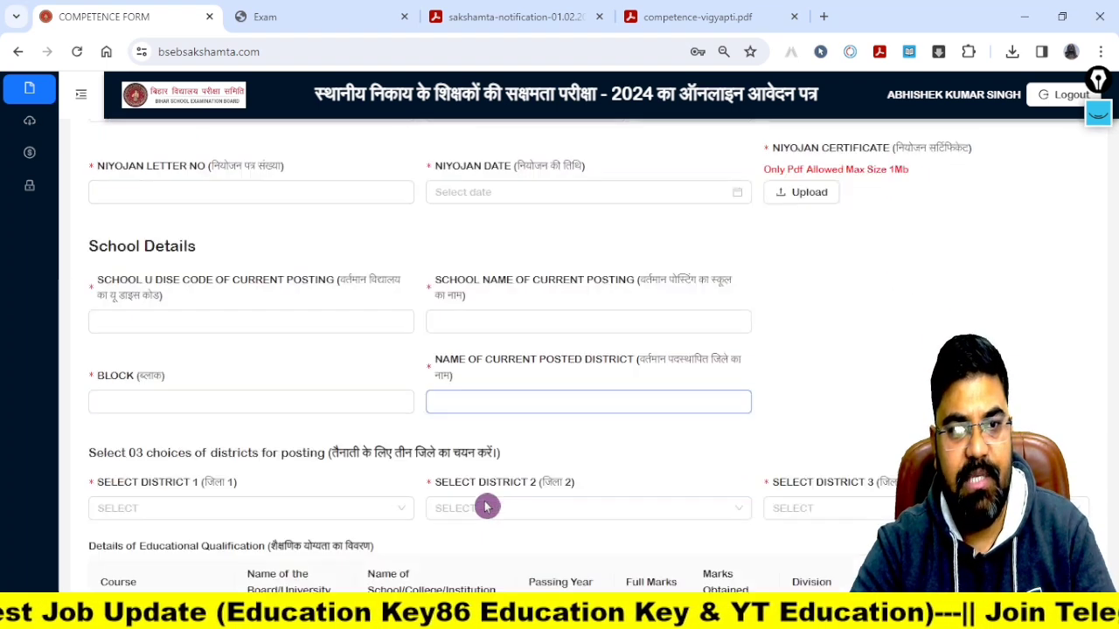
{"action": "mouse_move", "coordinate": [70, 341]}
{"action": "left_mouse_down"}
{"action": "mouse_move", "coordinate": [320, 409]}
{"action": "mouse_move", "coordinate": [424, 407]}
{"action": "left_mouse_up"}
{"action": "mouse_move", "coordinate": [425, 332]}
{"action": "left_mouse_down"}
{"action": "mouse_move", "coordinate": [530, 380]}
{"action": "mouse_move", "coordinate": [775, 394]}
{"action": "left_mouse_up"}
{"action": "key", "text": "Escape"}
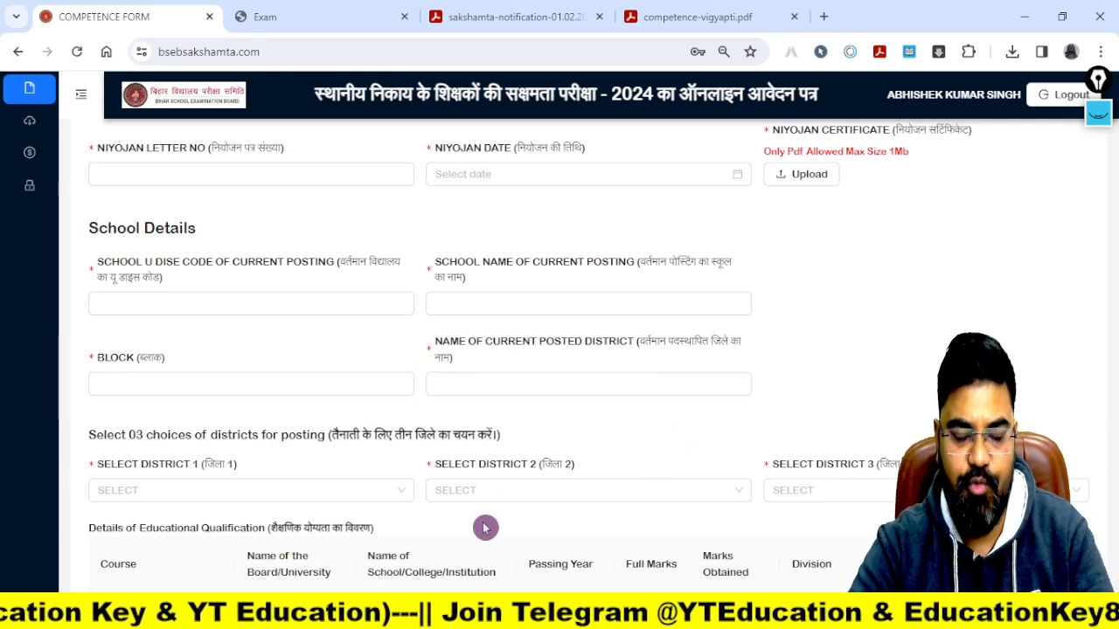
Step: Outline the heading for selecting 03 choices of districts for posting with a red rectangle, and clear the mark
{"action": "scroll", "coordinate": [487, 527], "scroll_direction": "down", "scroll_amount": 2}
{"action": "scroll", "coordinate": [485, 527], "scroll_direction": "down", "scroll_amount": 1}
{"action": "left_click_drag", "start_coordinate": [72, 168], "coordinate": [541, 202]}
{"action": "key", "text": "Escape"}
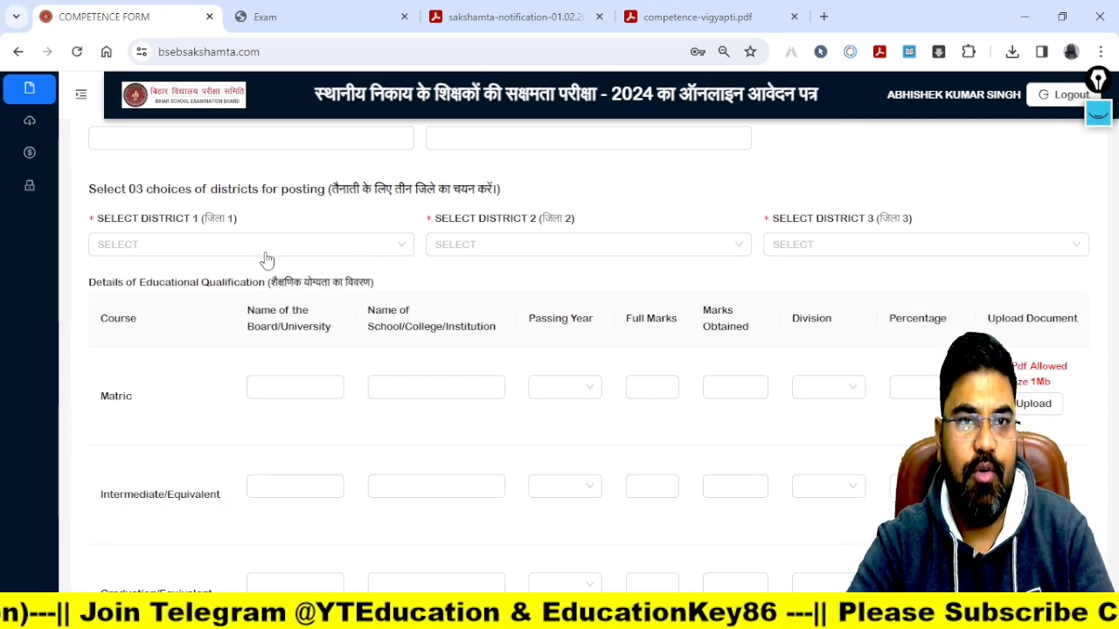